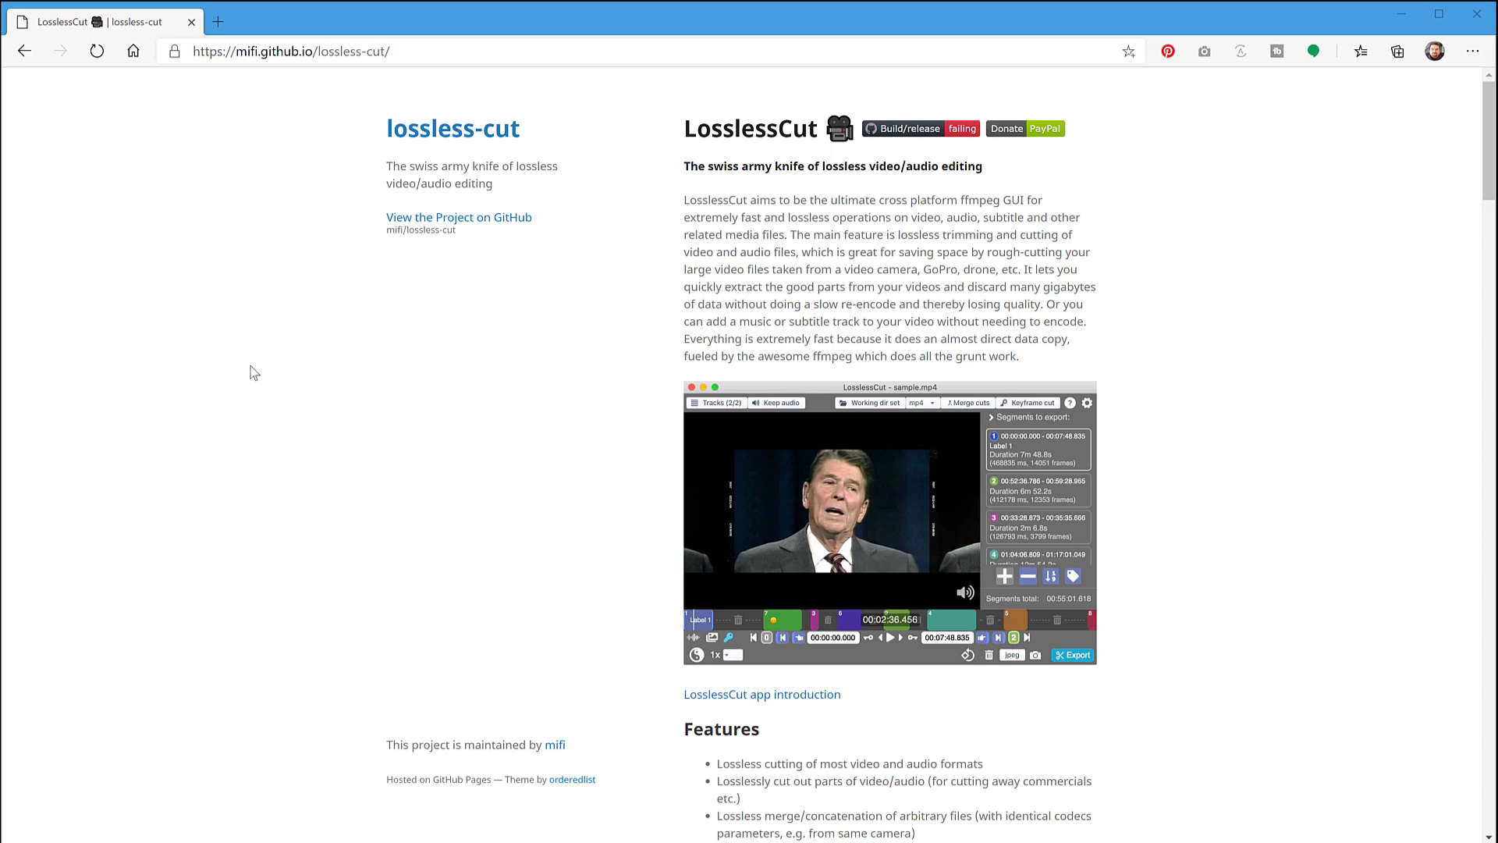
Step: Scroll the LosslessCut project page down to the Download section with its Mac OS X, Windows and Linux links
scroll(310, 412, down, 15)
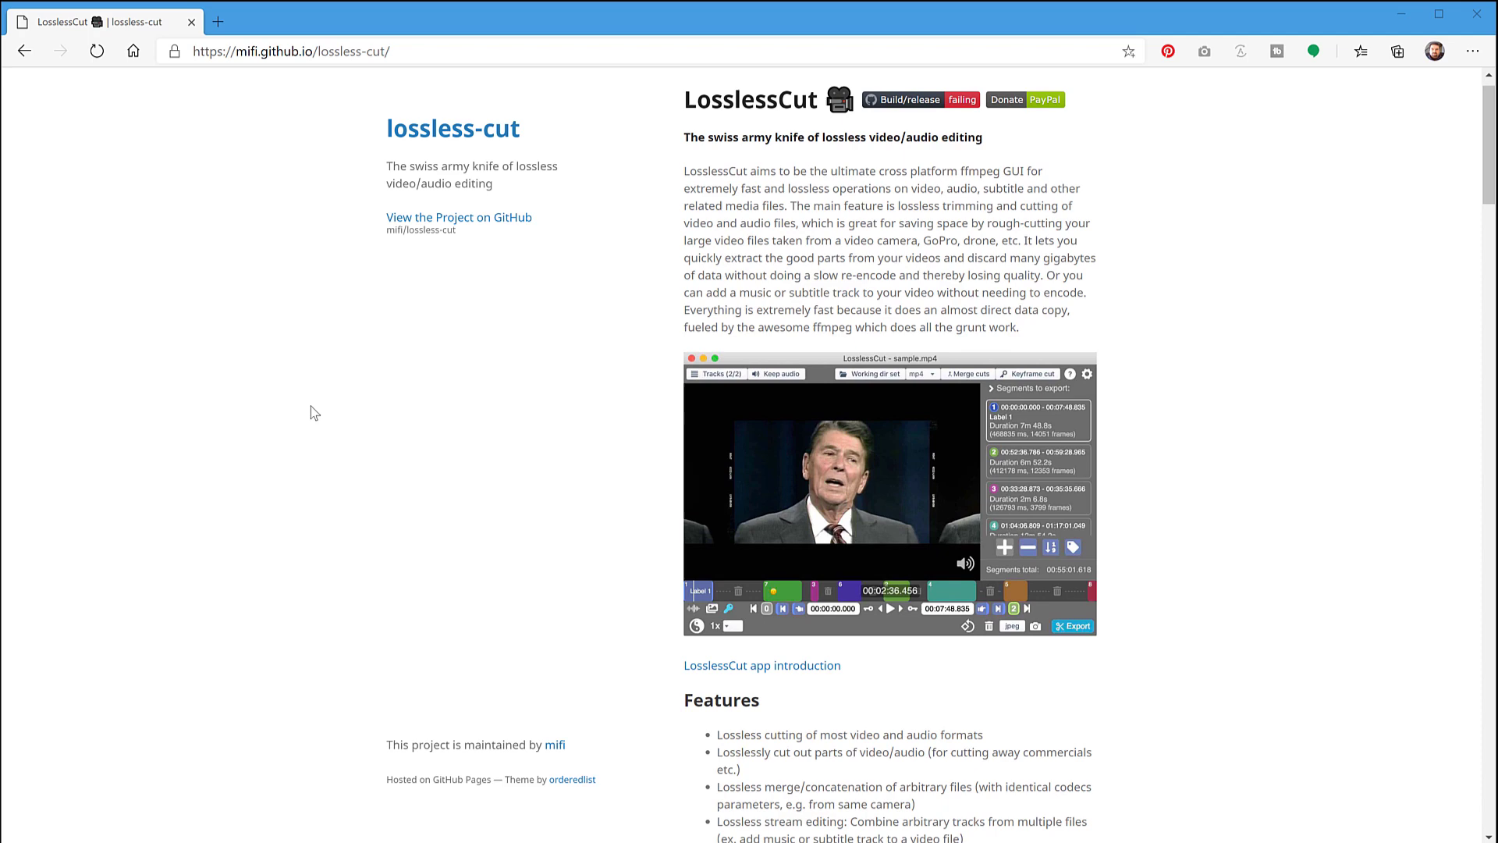
scroll(311, 416, down, 8)
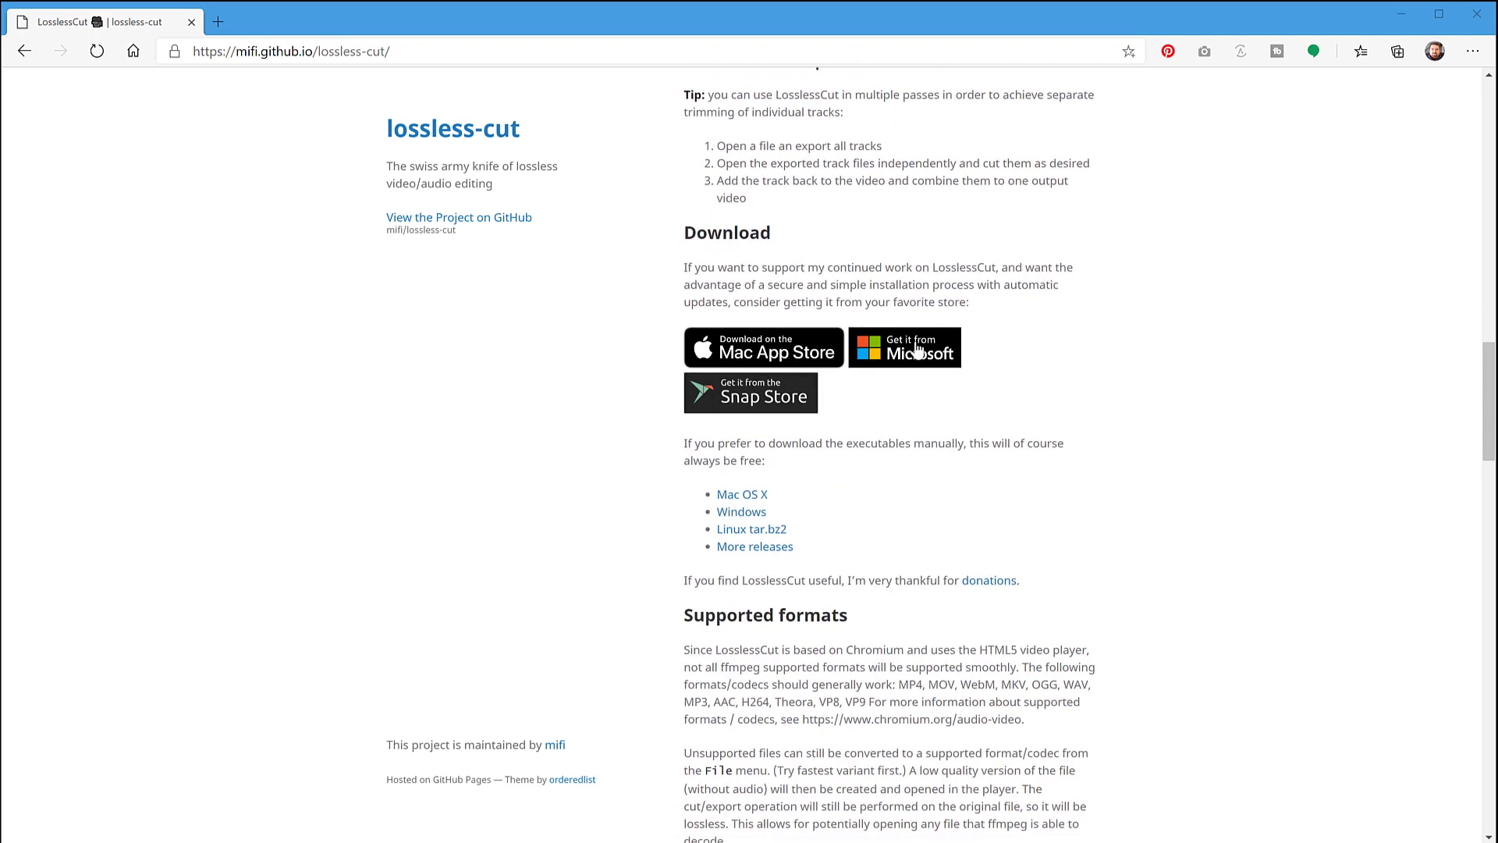
scroll(619, 556, down, 1)
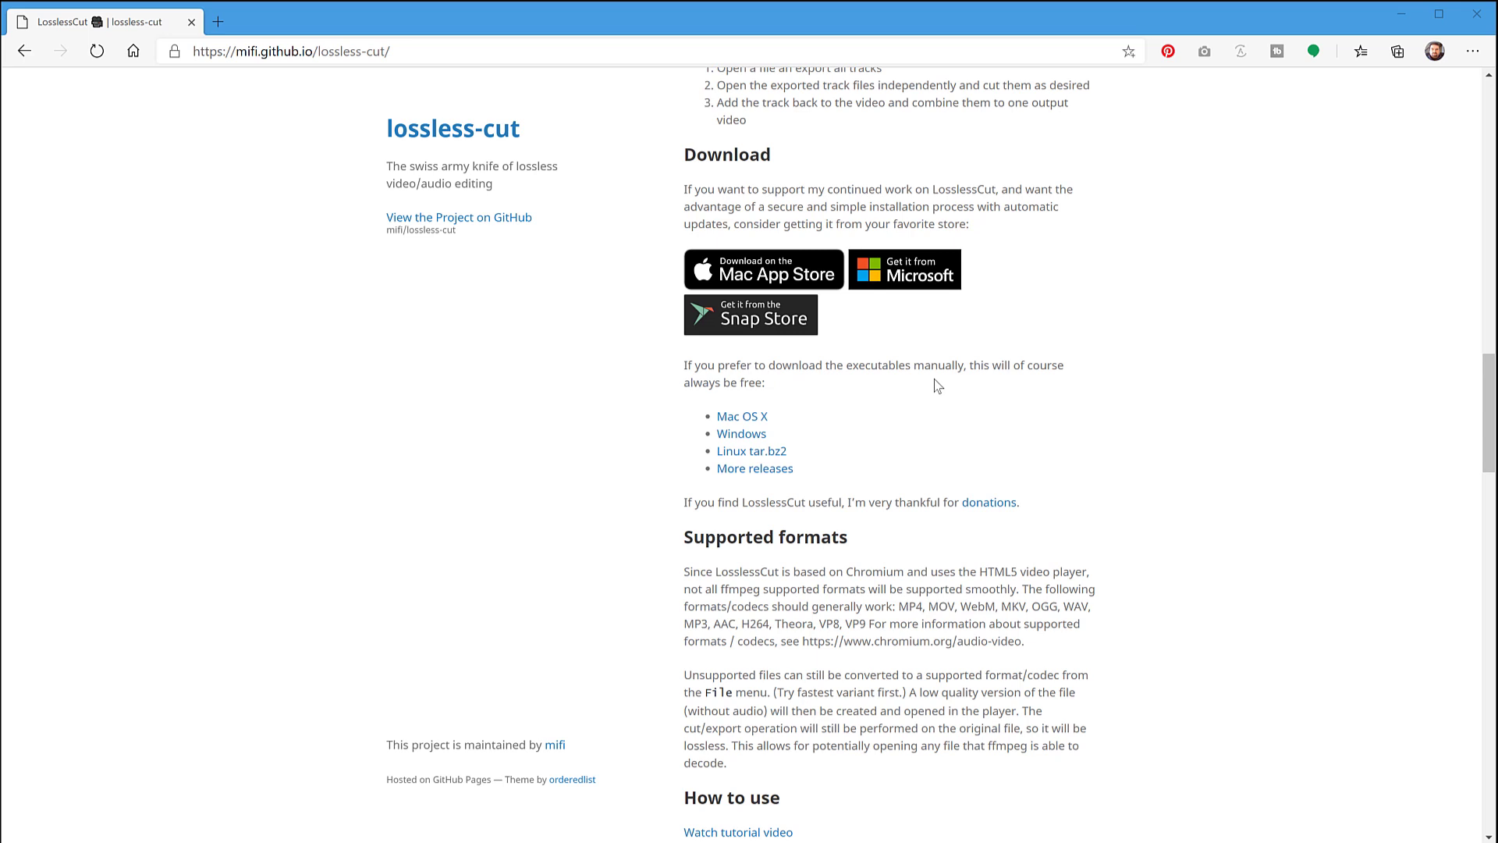
Step: Download and launch the Windows build, then move the LosslessCut window up-left and enlarge it
click(741, 442)
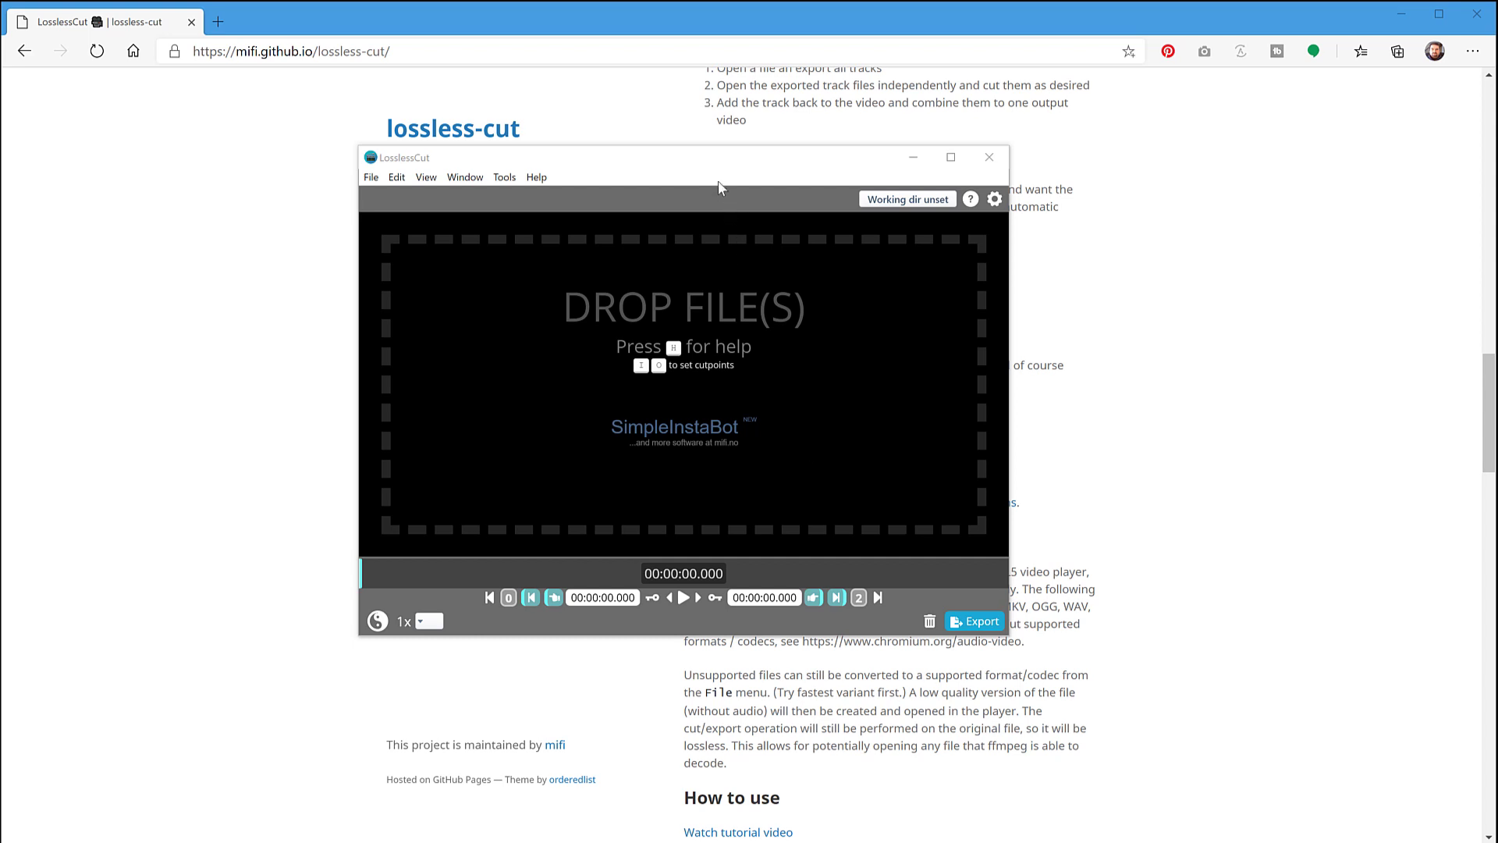
drag(710, 162, 609, 116)
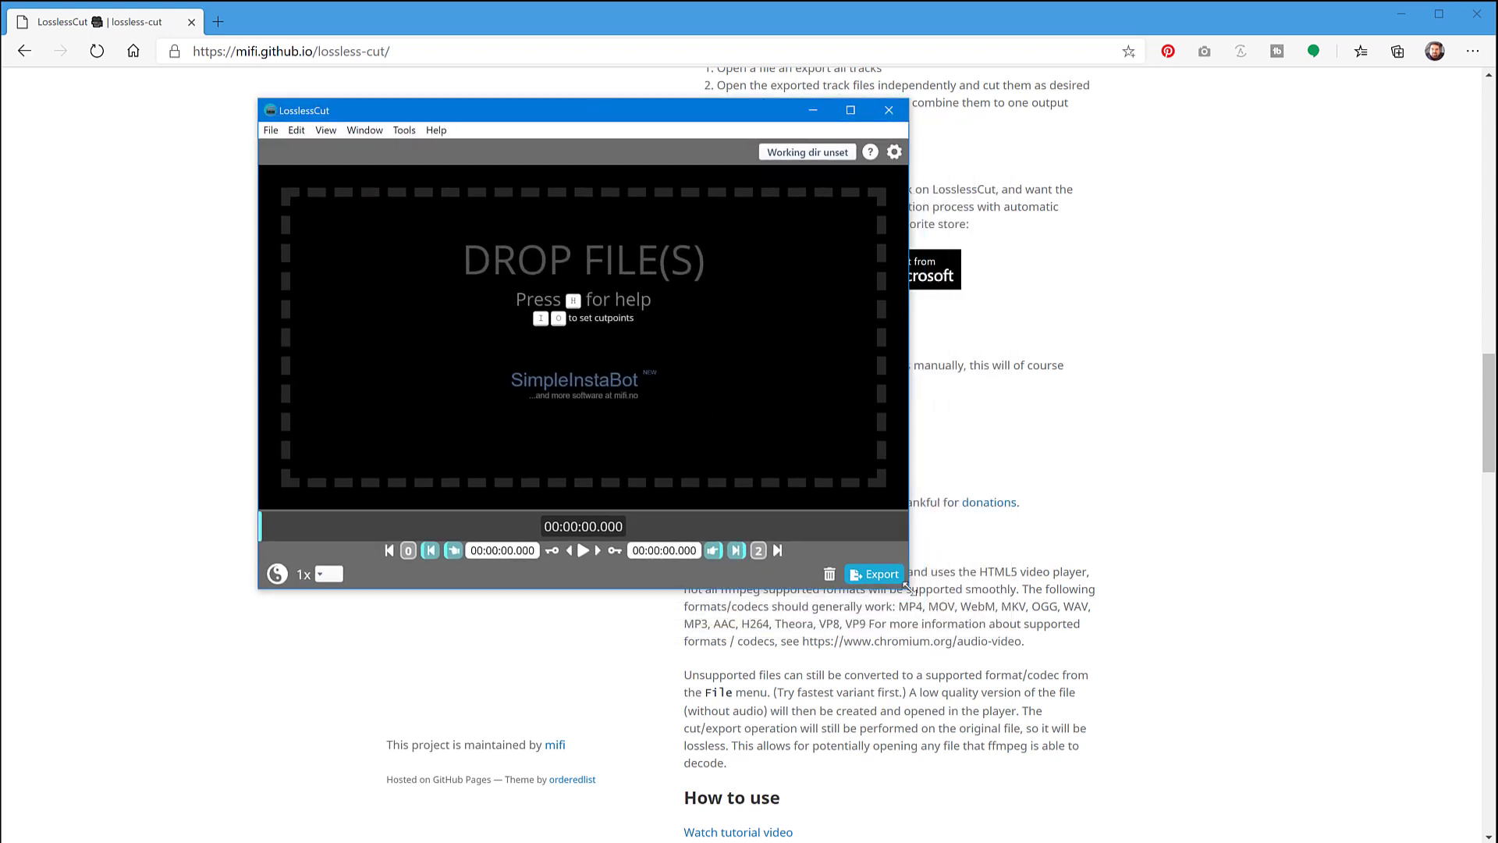
drag(906, 585, 1322, 587)
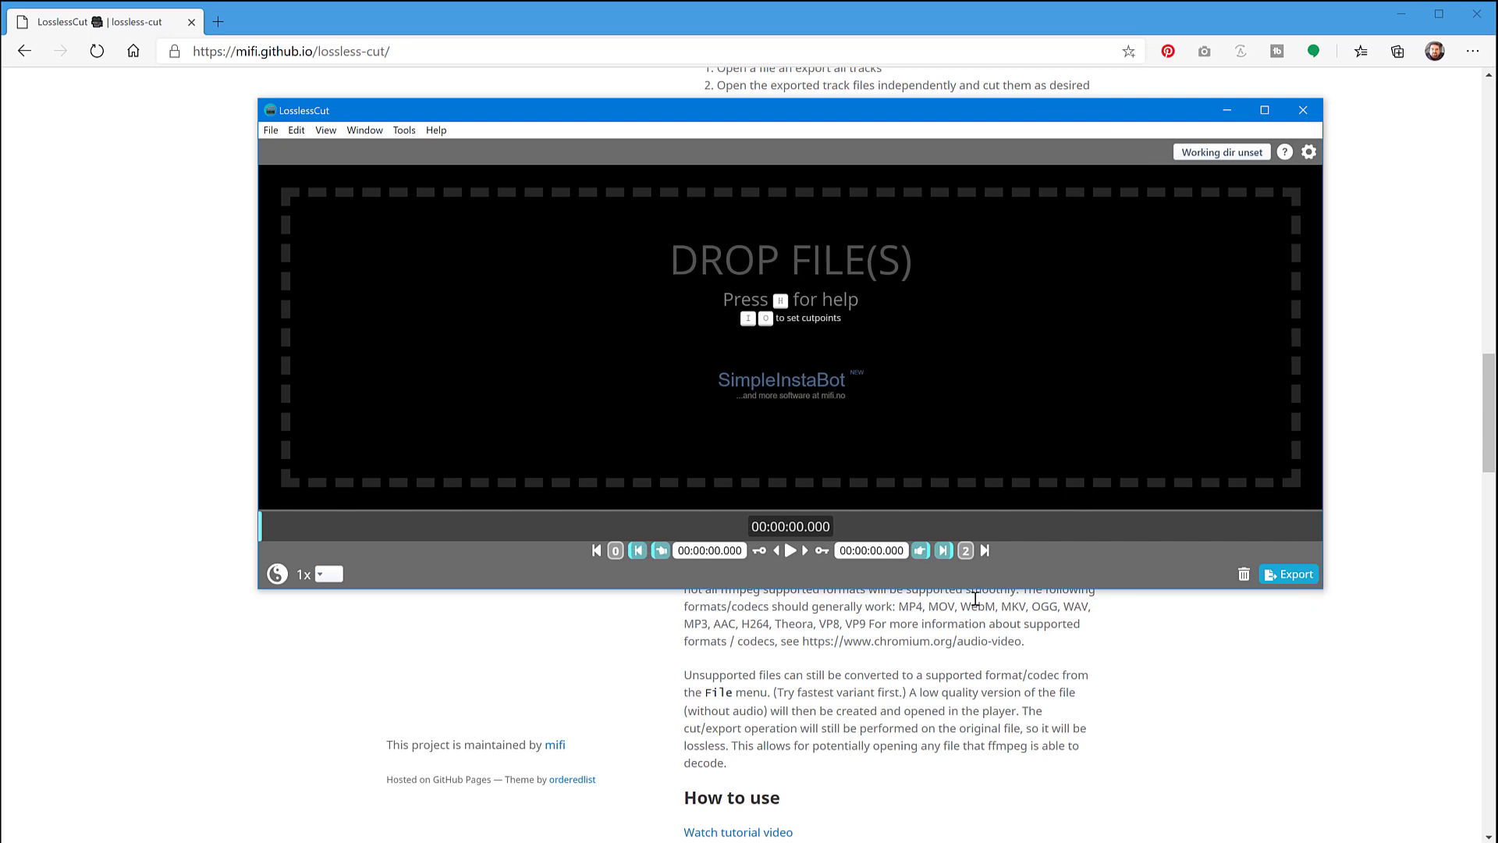
drag(973, 588, 971, 751)
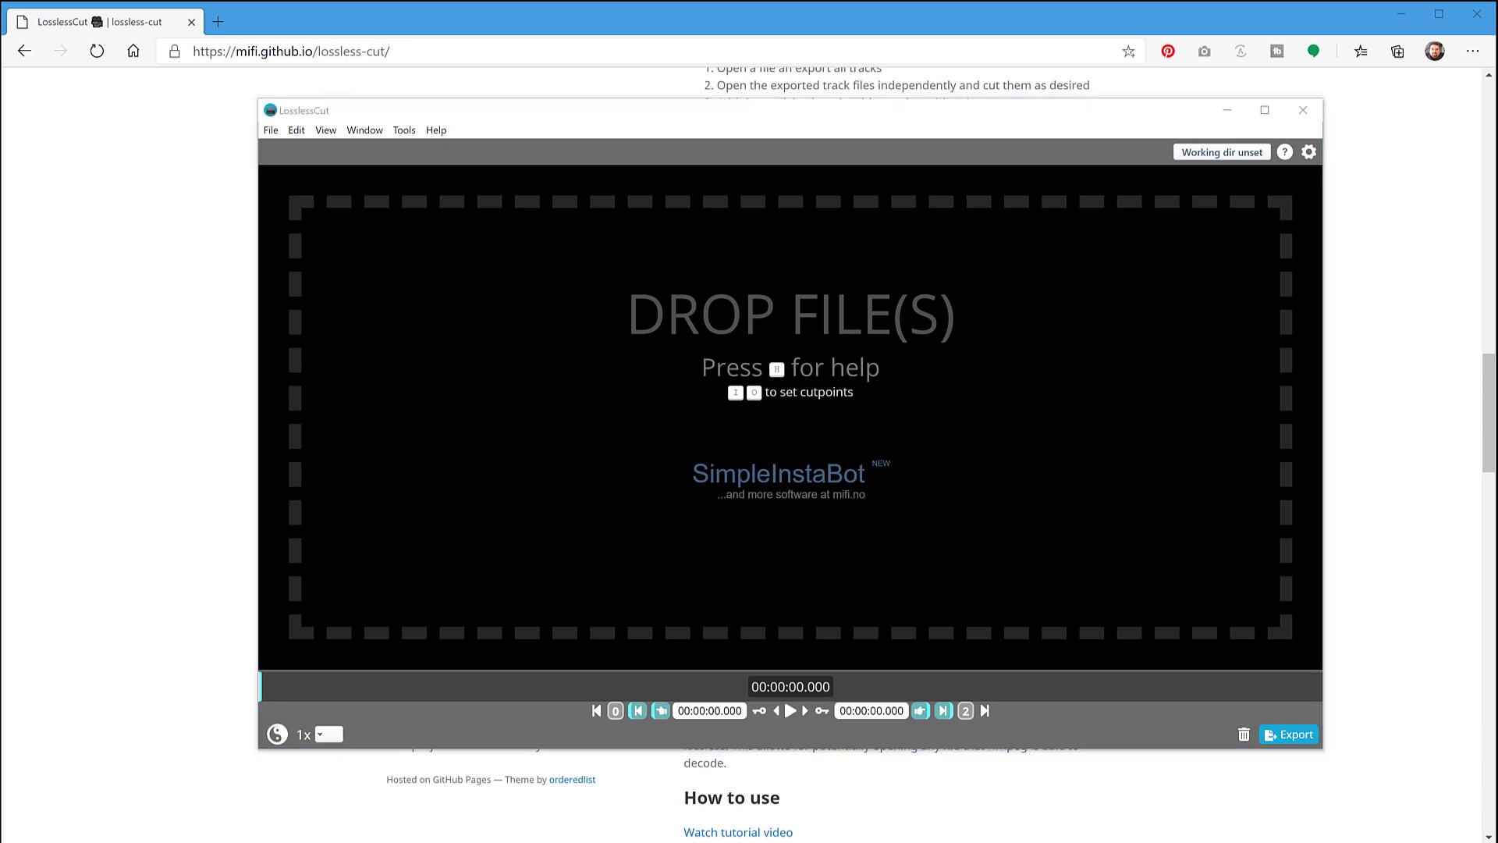
Step: Load Driving.mp4, preview it from about 9 seconds, and set its audio track to Discard
drag(0, 265, 437, 315)
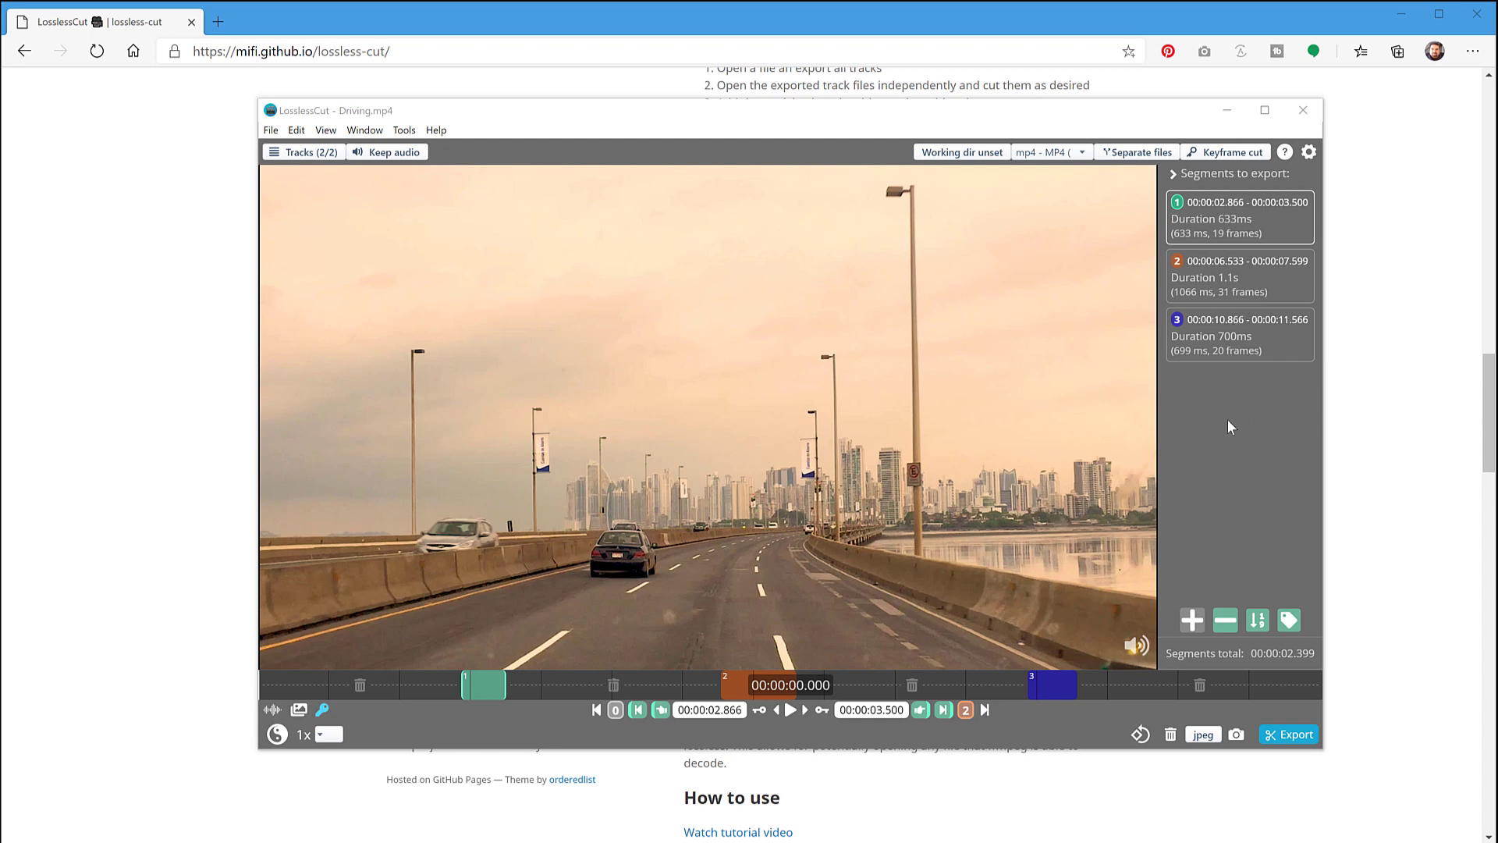
click(911, 685)
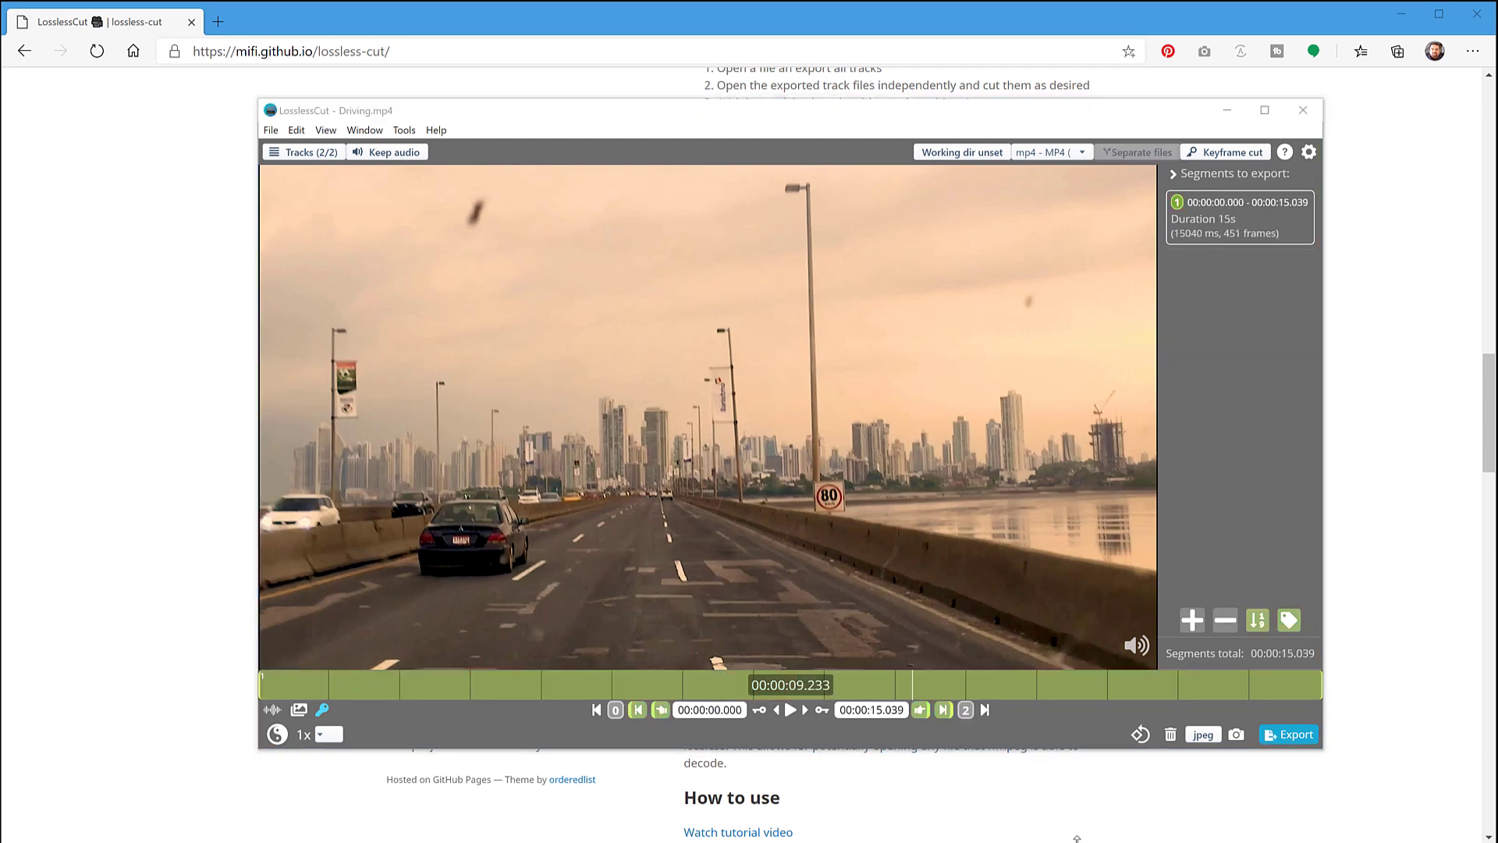
click(788, 709)
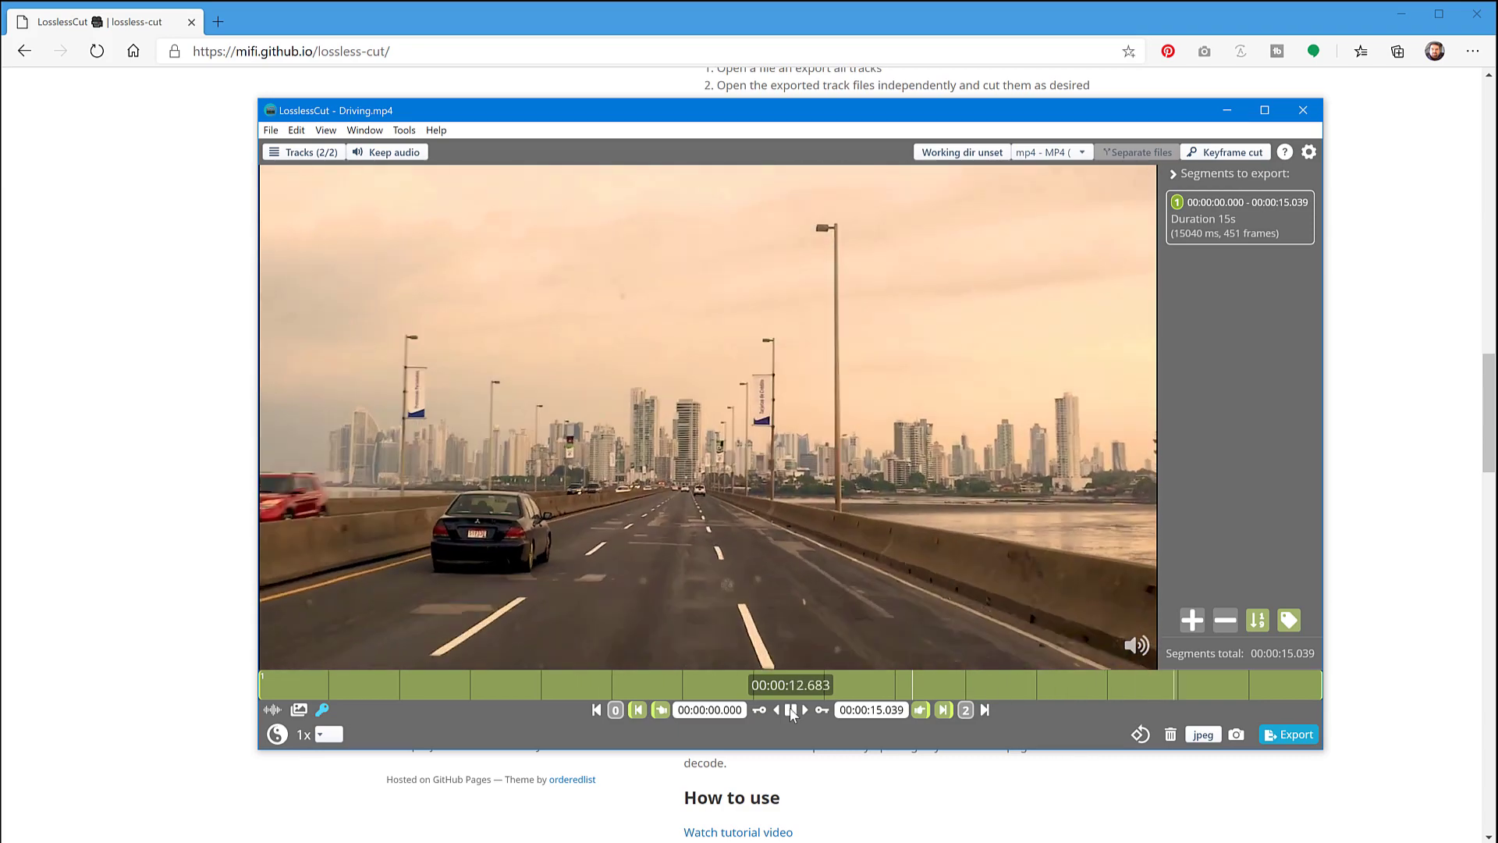
click(791, 710)
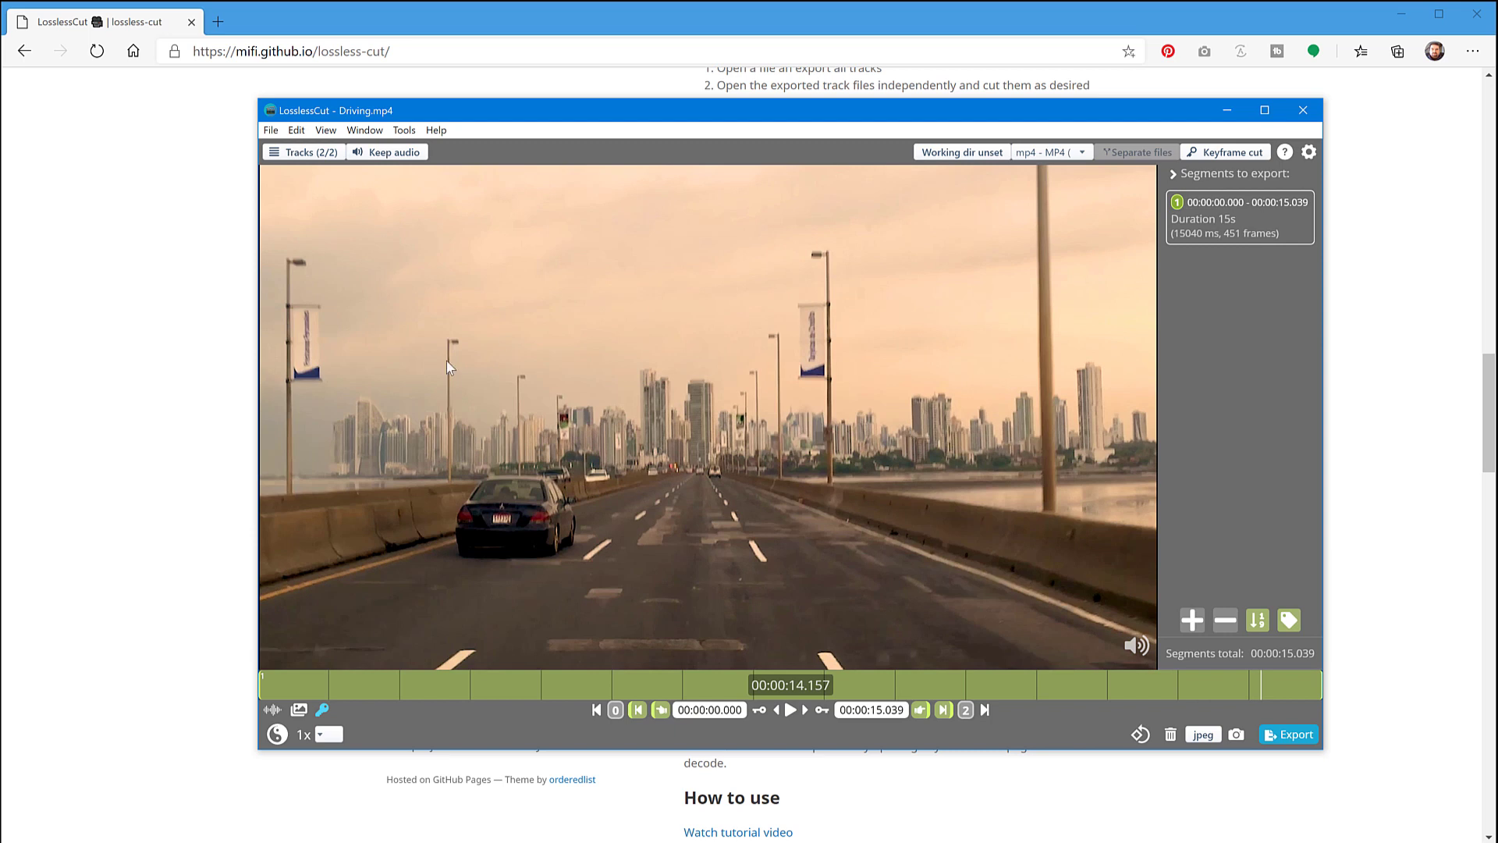
click(394, 156)
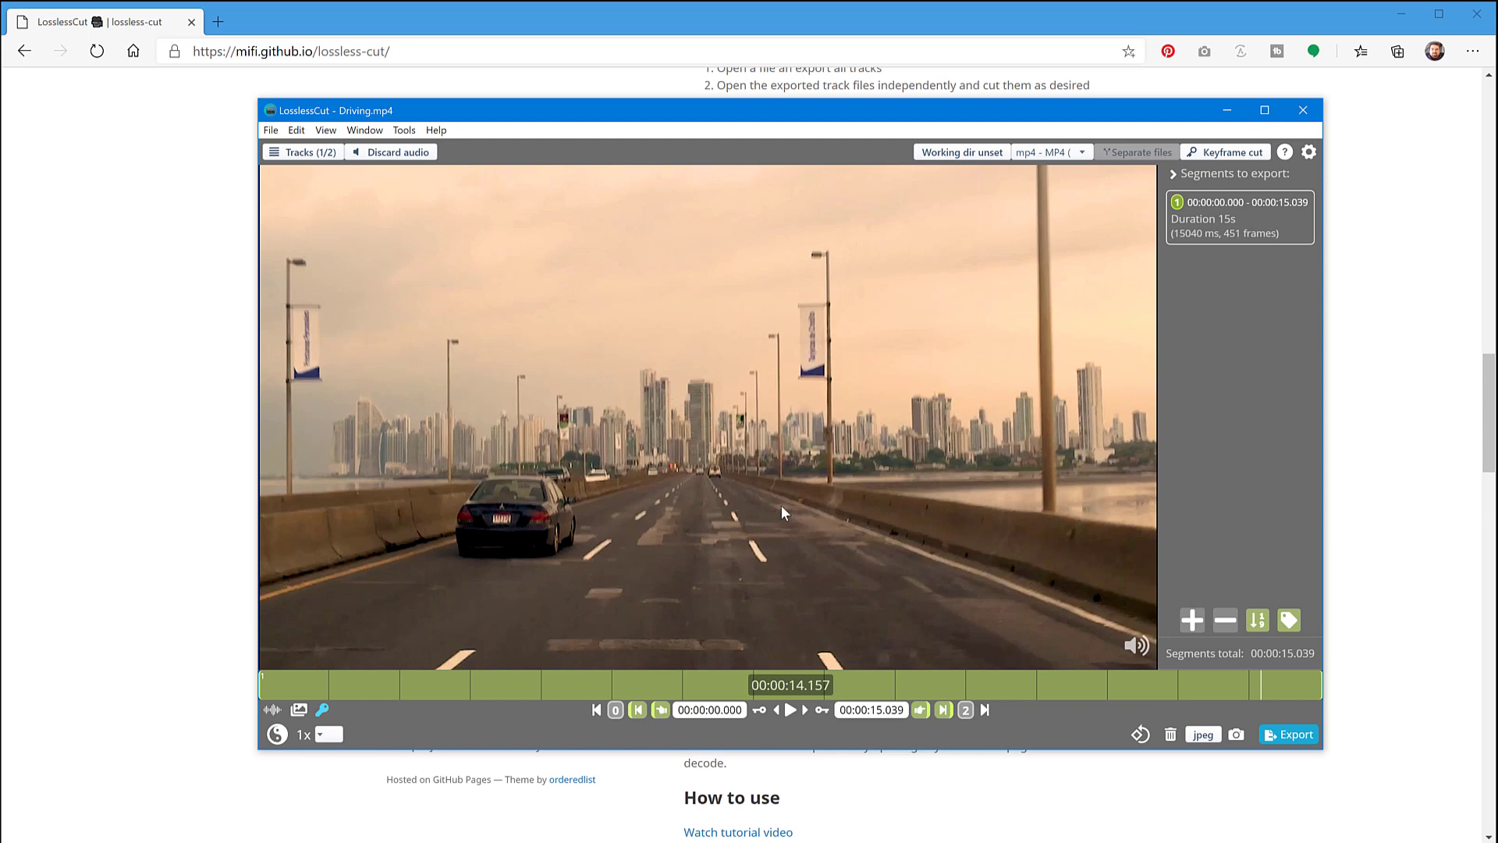
click(450, 687)
Step: Scrub through the opening seconds and set the segment start to 00:00:01.833
click(320, 685)
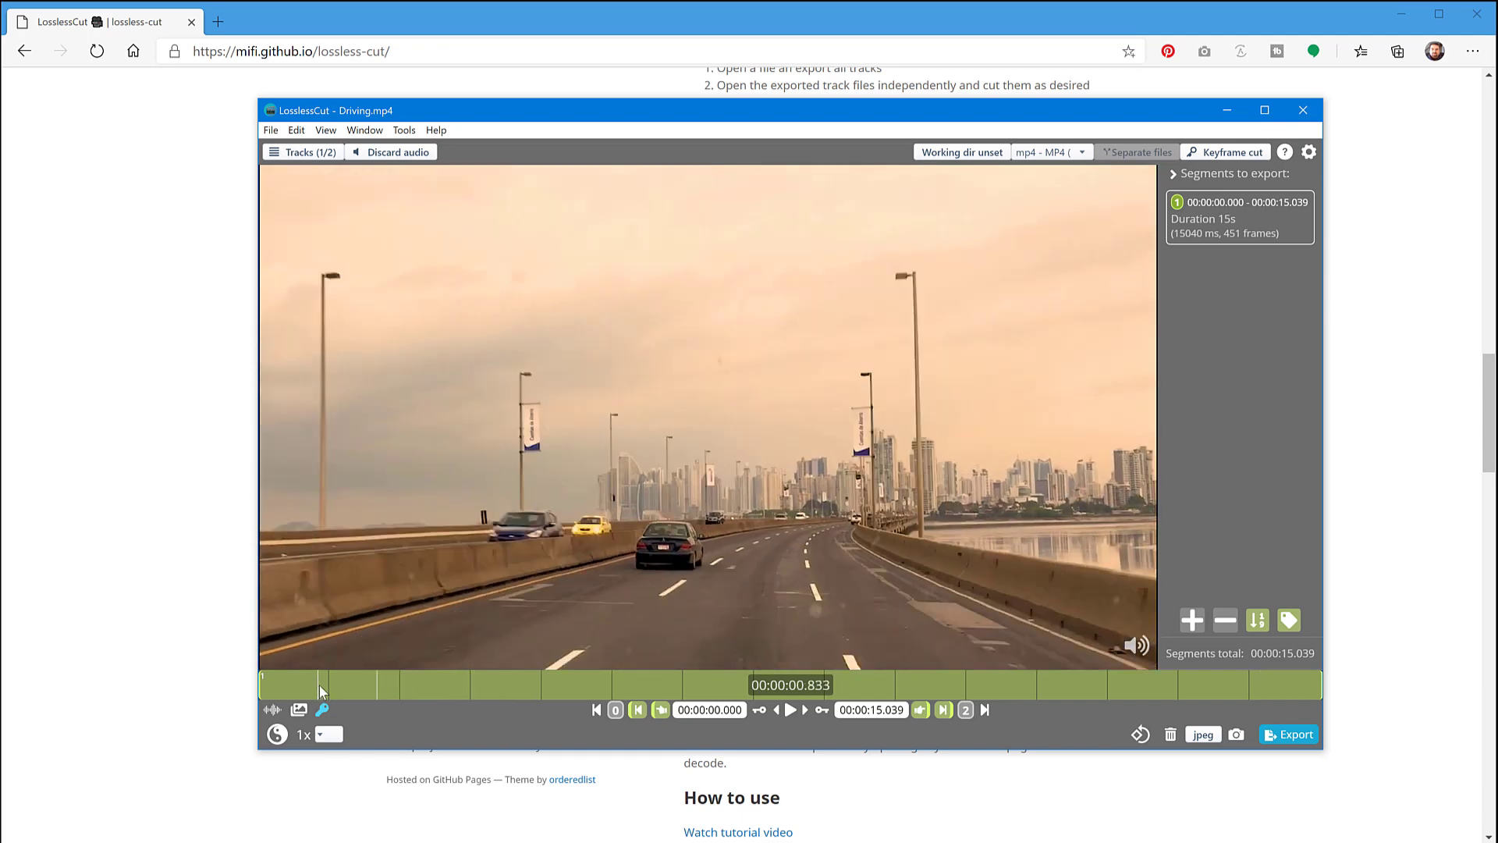
drag(518, 691, 289, 683)
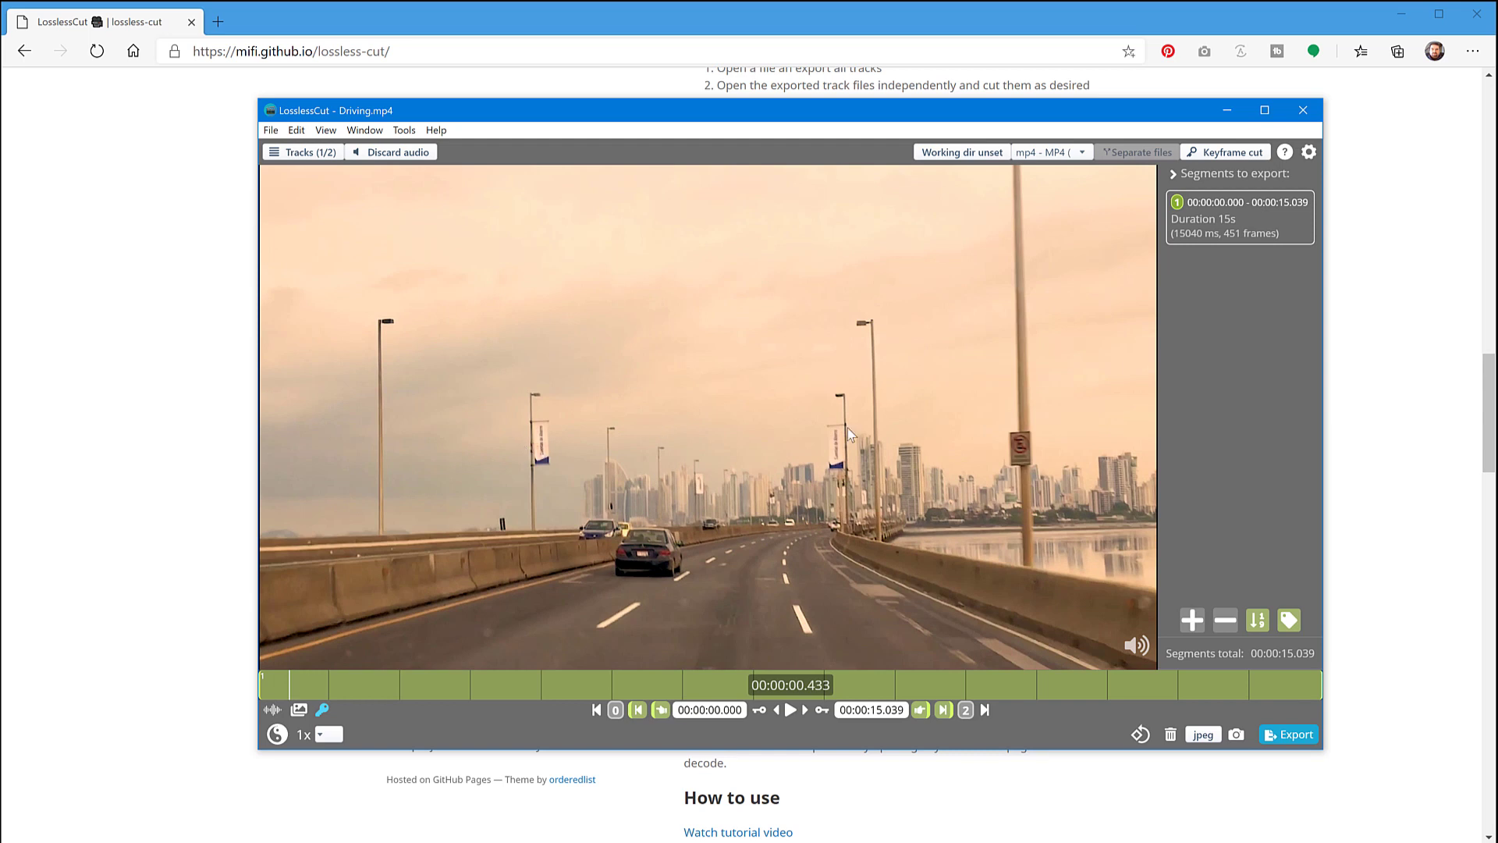
drag(288, 679, 369, 683)
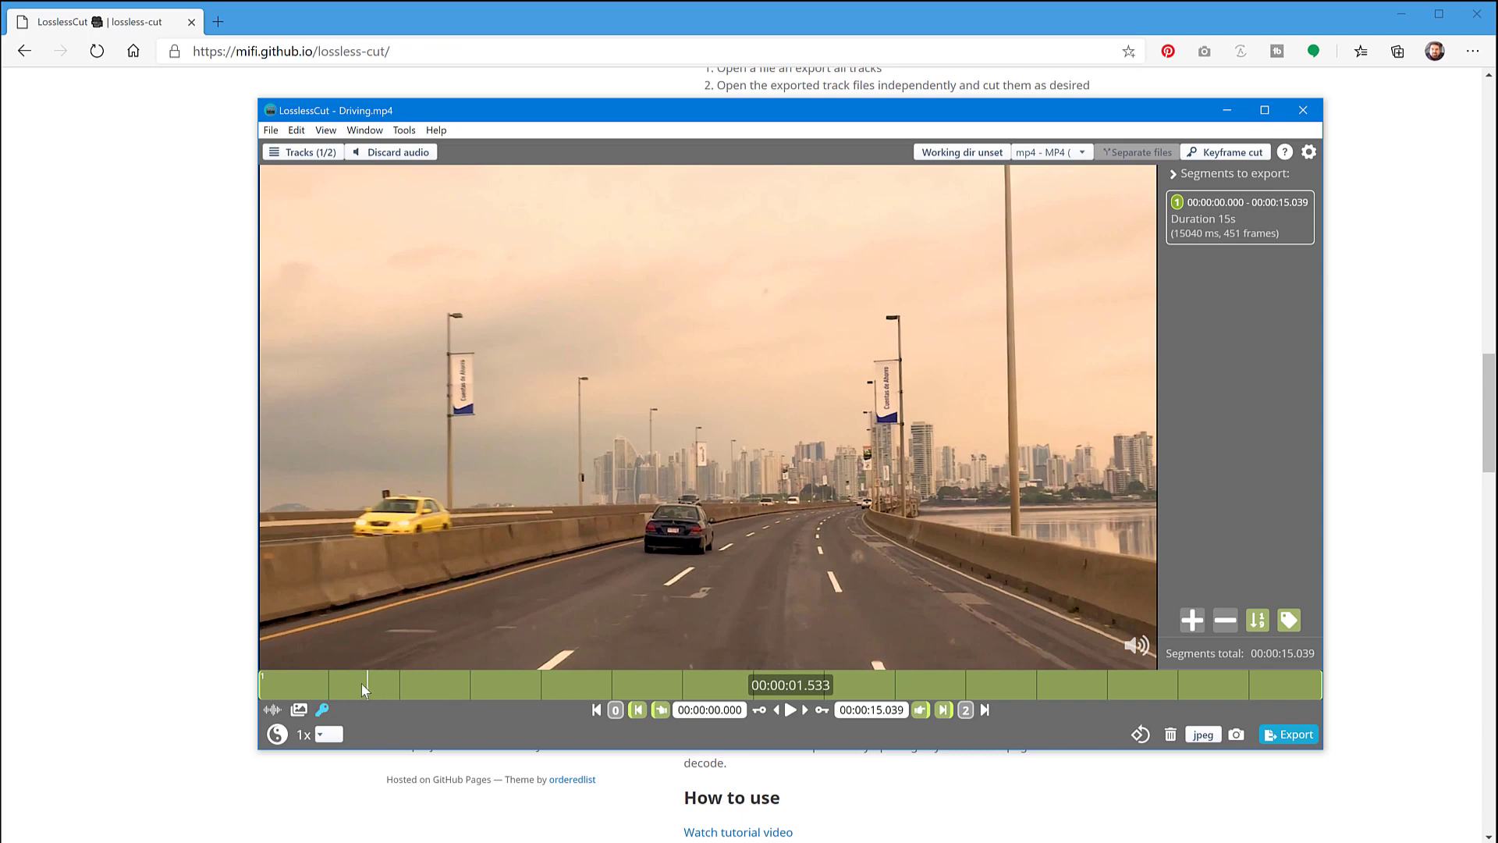
mouse_move(362, 682)
mouse_down()
mouse_move(345, 681)
mouse_move(405, 681)
mouse_move(369, 682)
mouse_move(390, 685)
mouse_up()
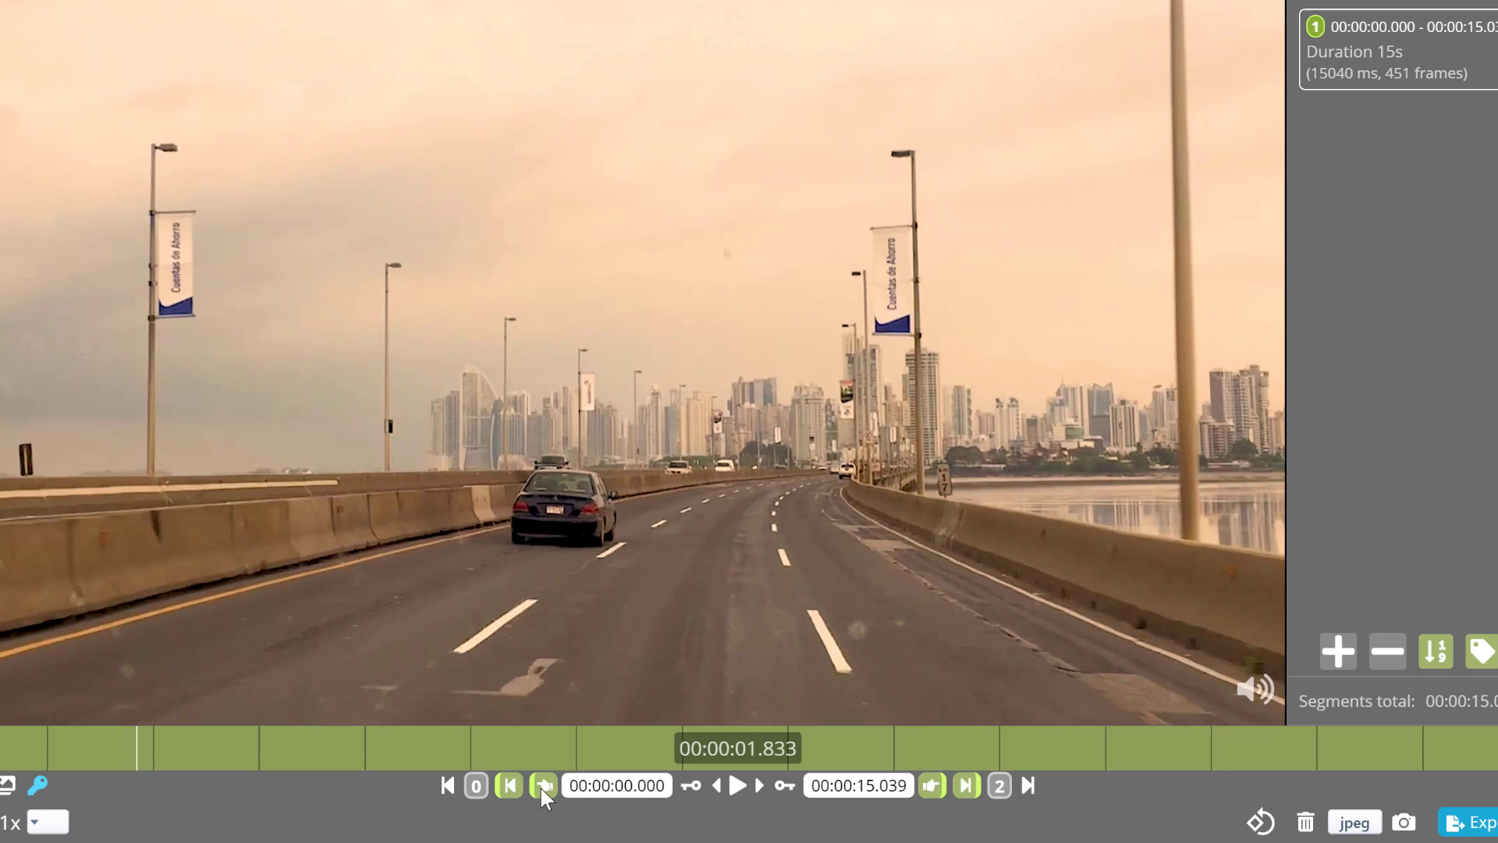
click(541, 787)
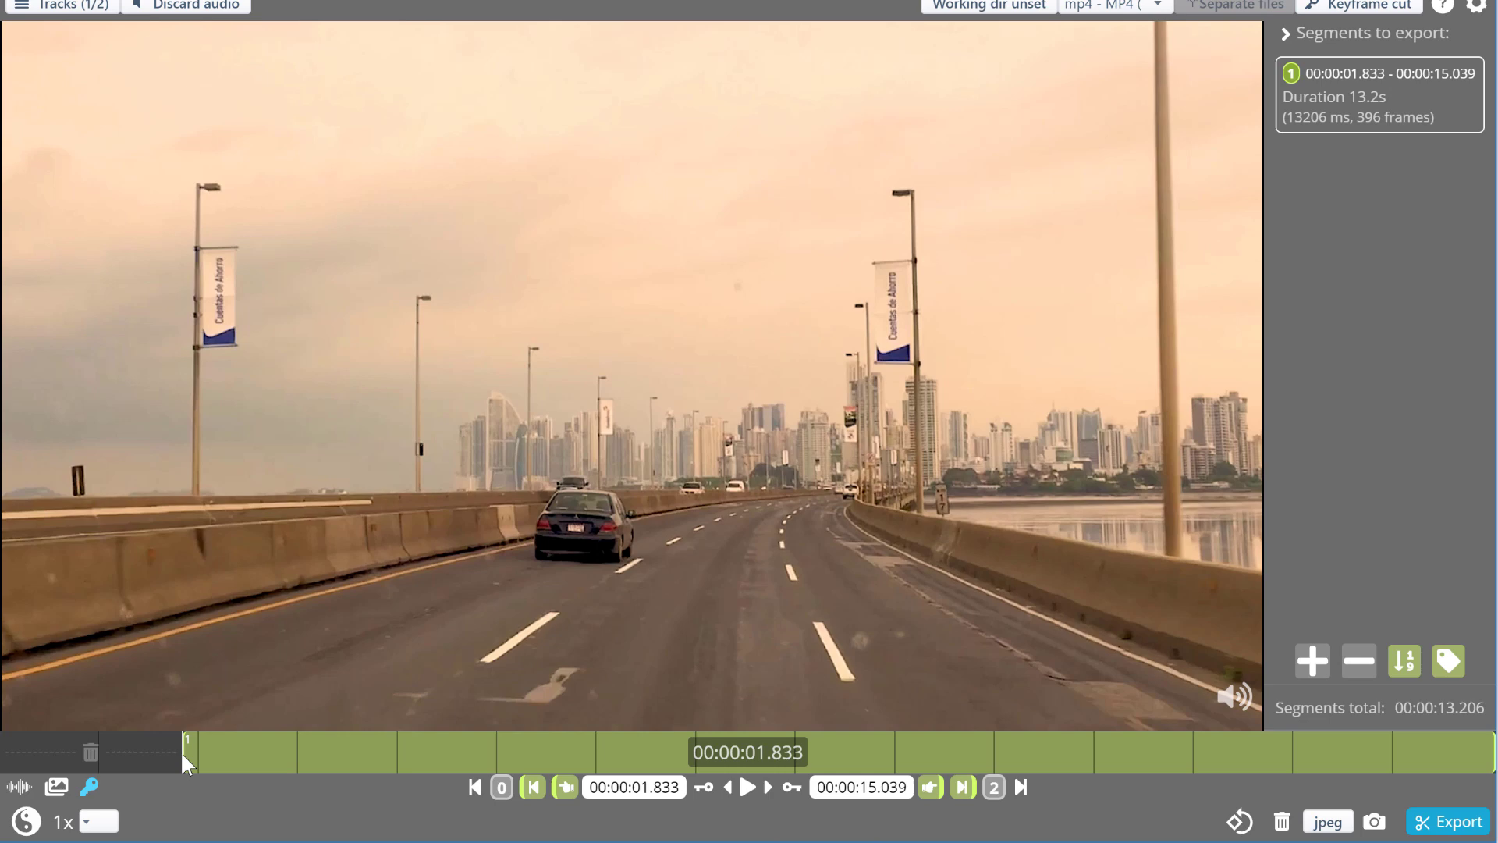
Step: Move the playhead to 00:00:02.899 and make it the segment's end
drag(183, 755, 289, 757)
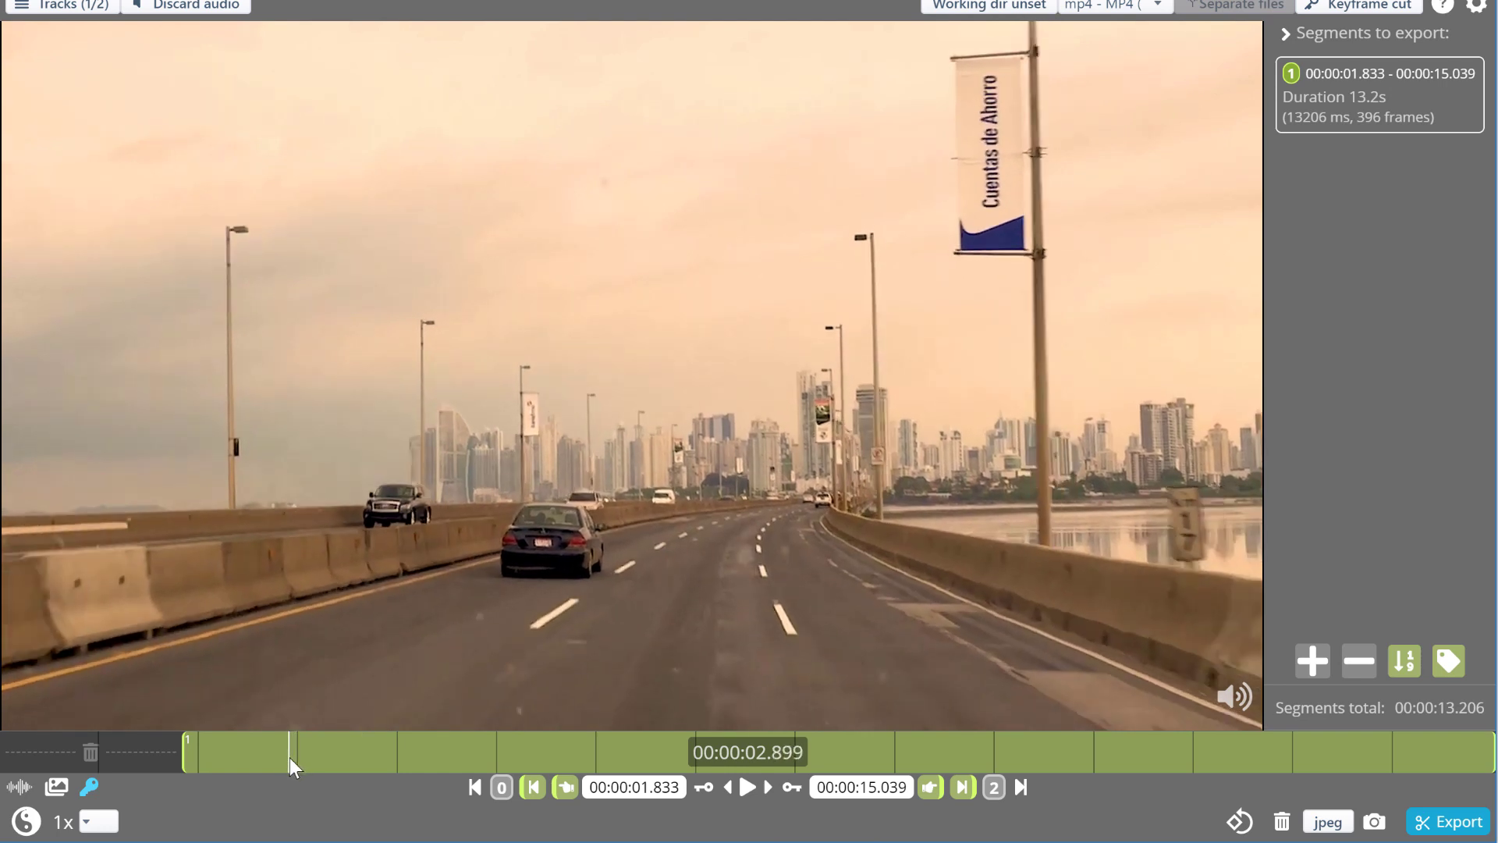
click(929, 788)
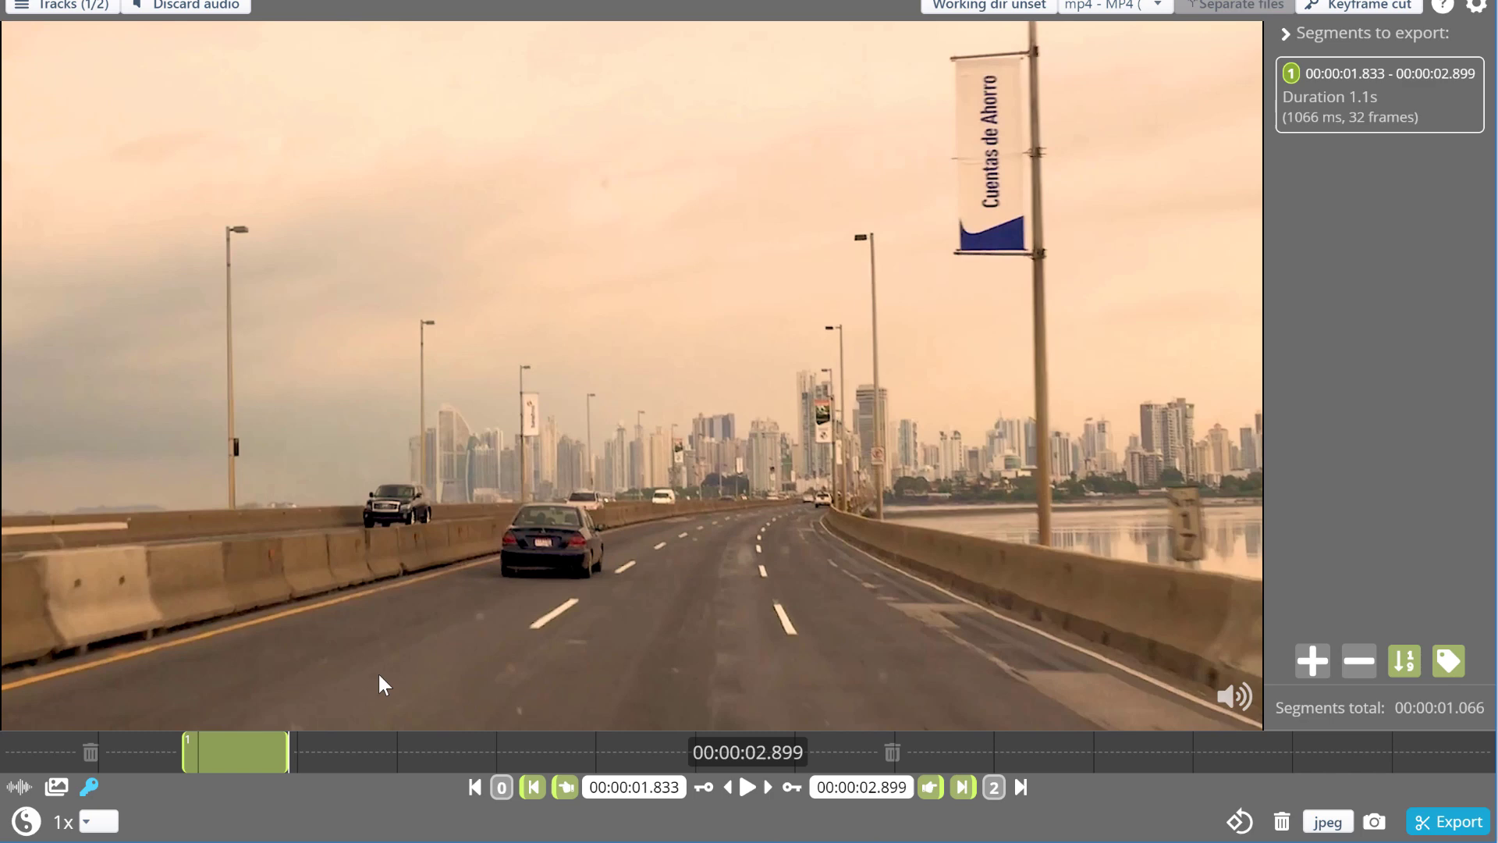
Step: Add a second segment spanning 00:00:04.733–00:00:06.966 and end segment 3 at 00:00:10.733
drag(308, 757, 470, 761)
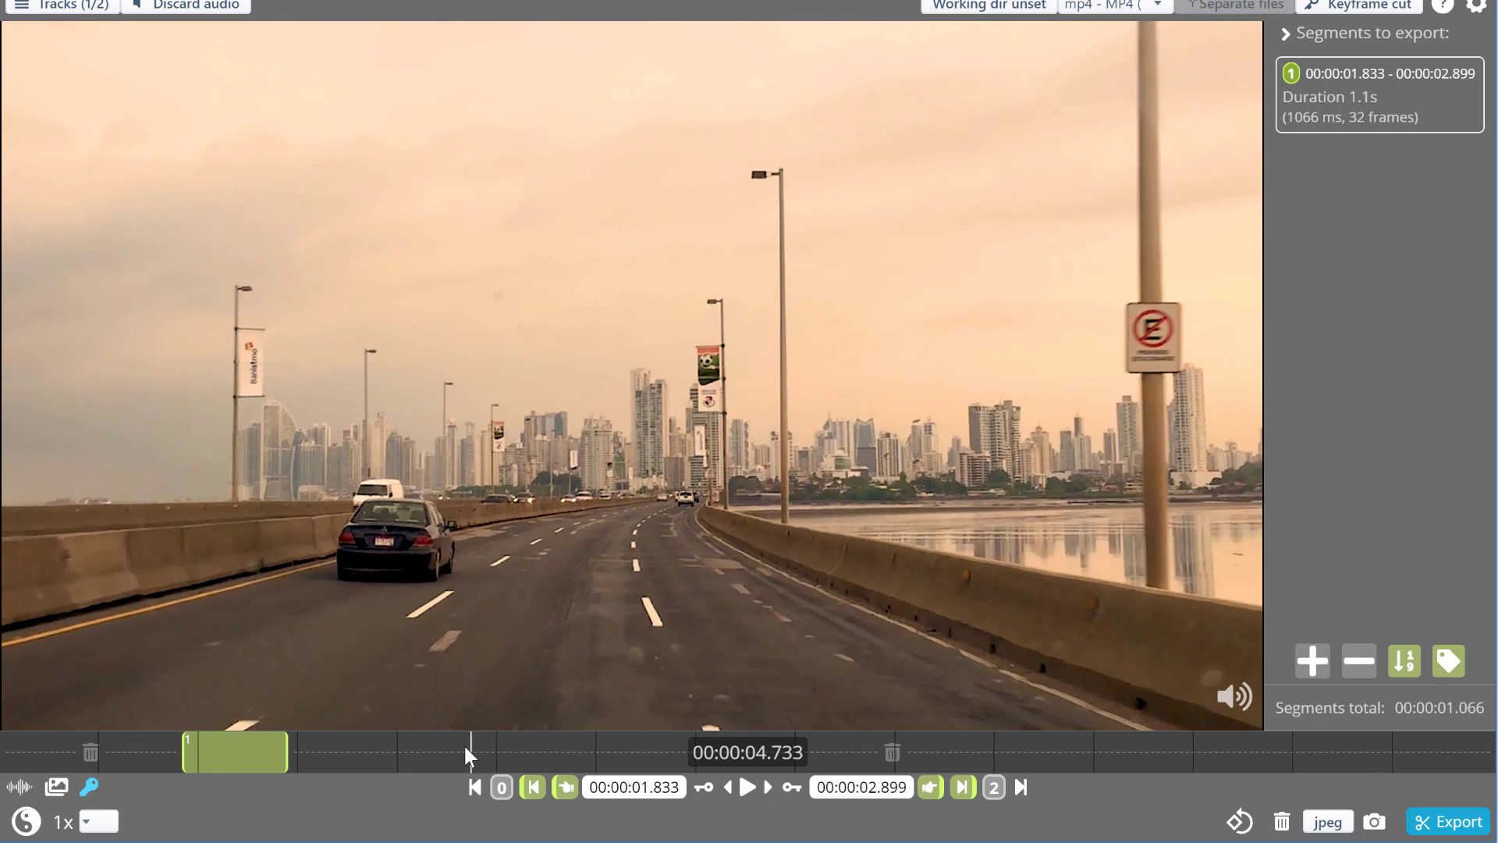
click(566, 788)
drag(476, 759, 695, 758)
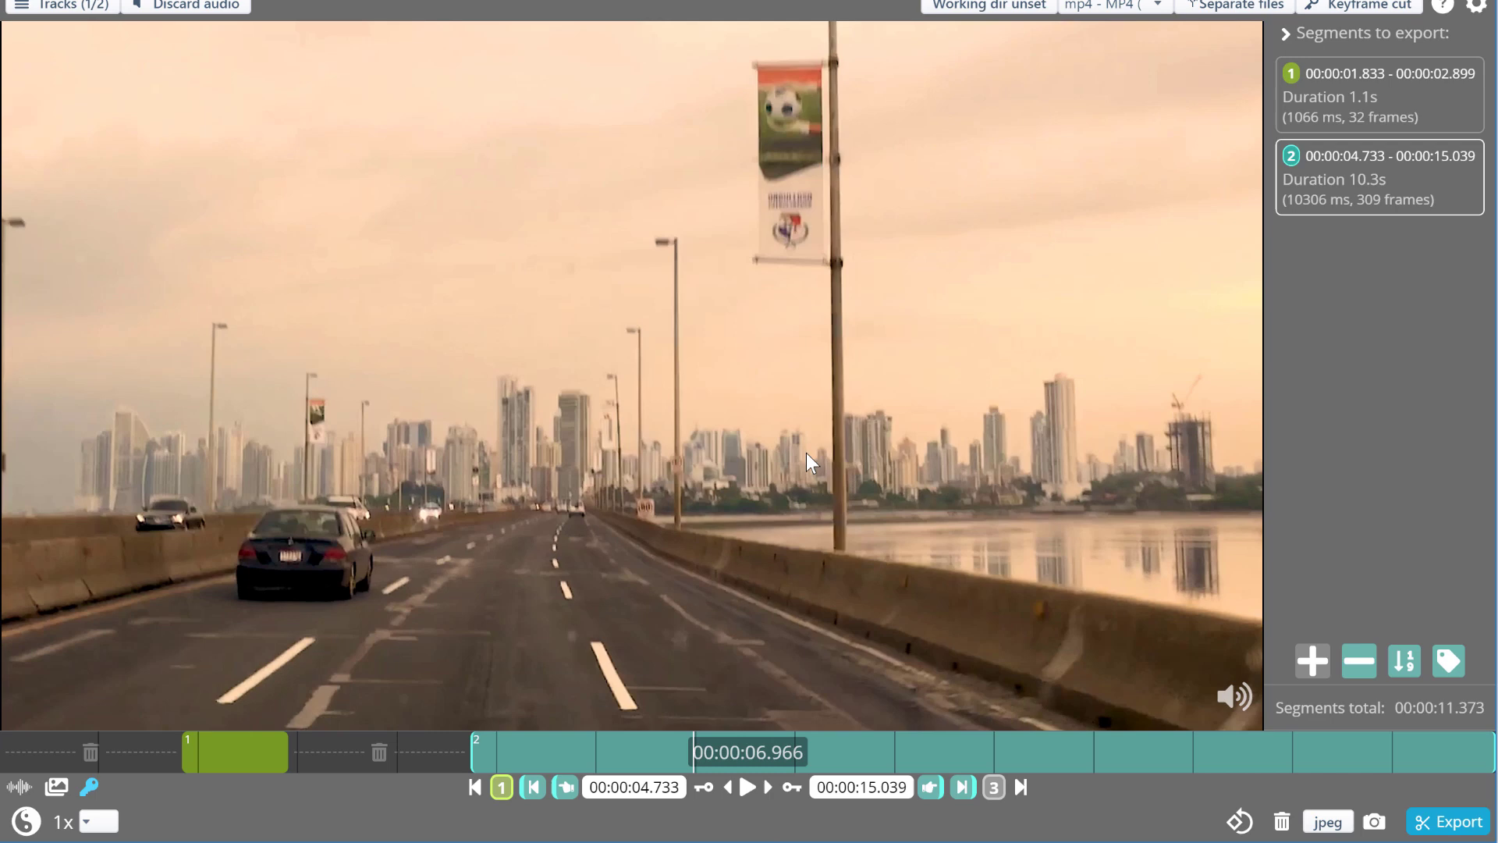
click(931, 788)
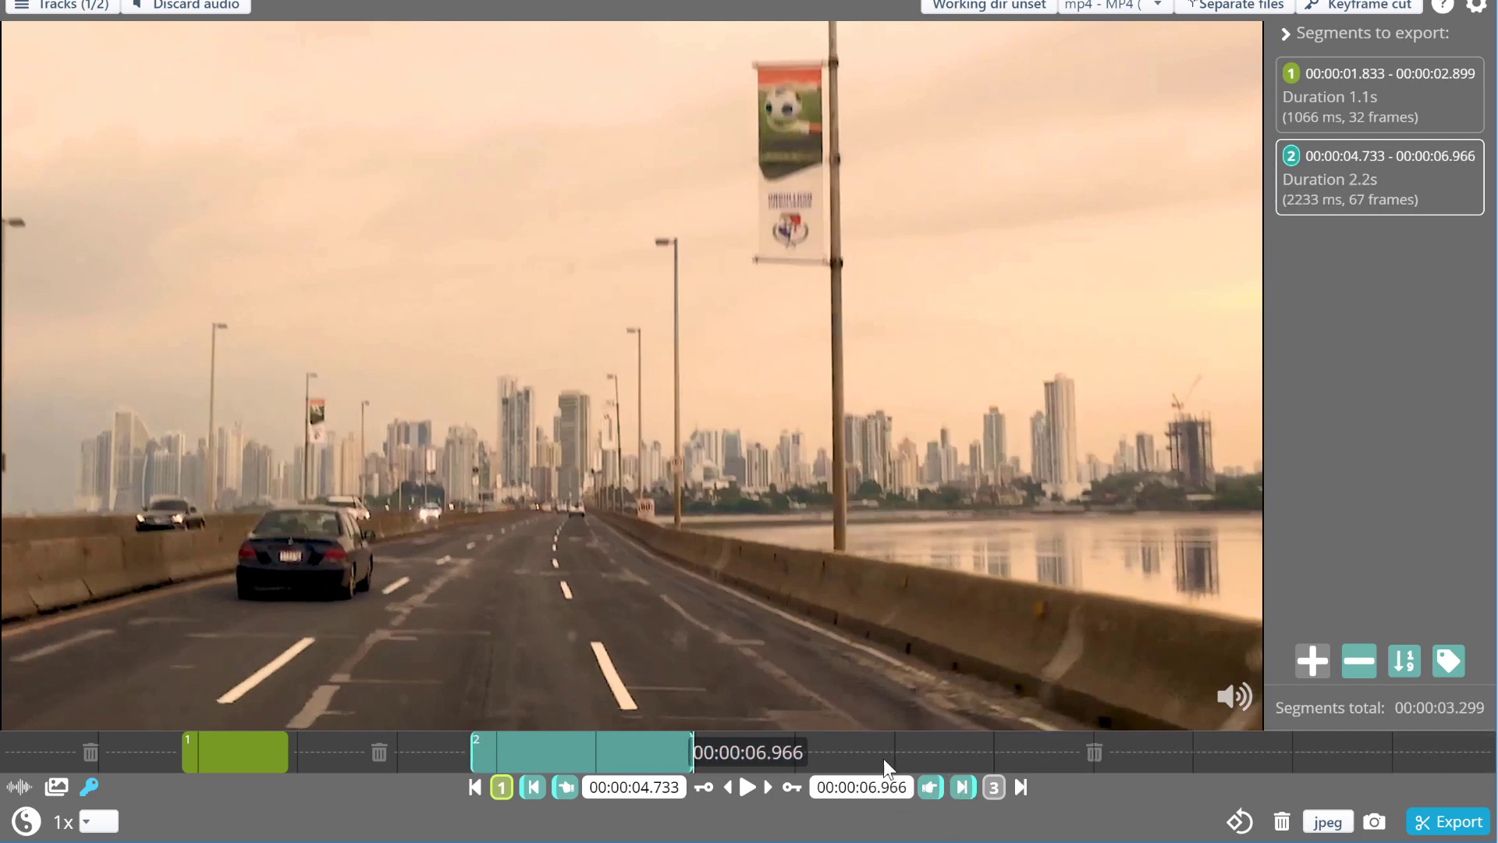
drag(716, 761, 889, 755)
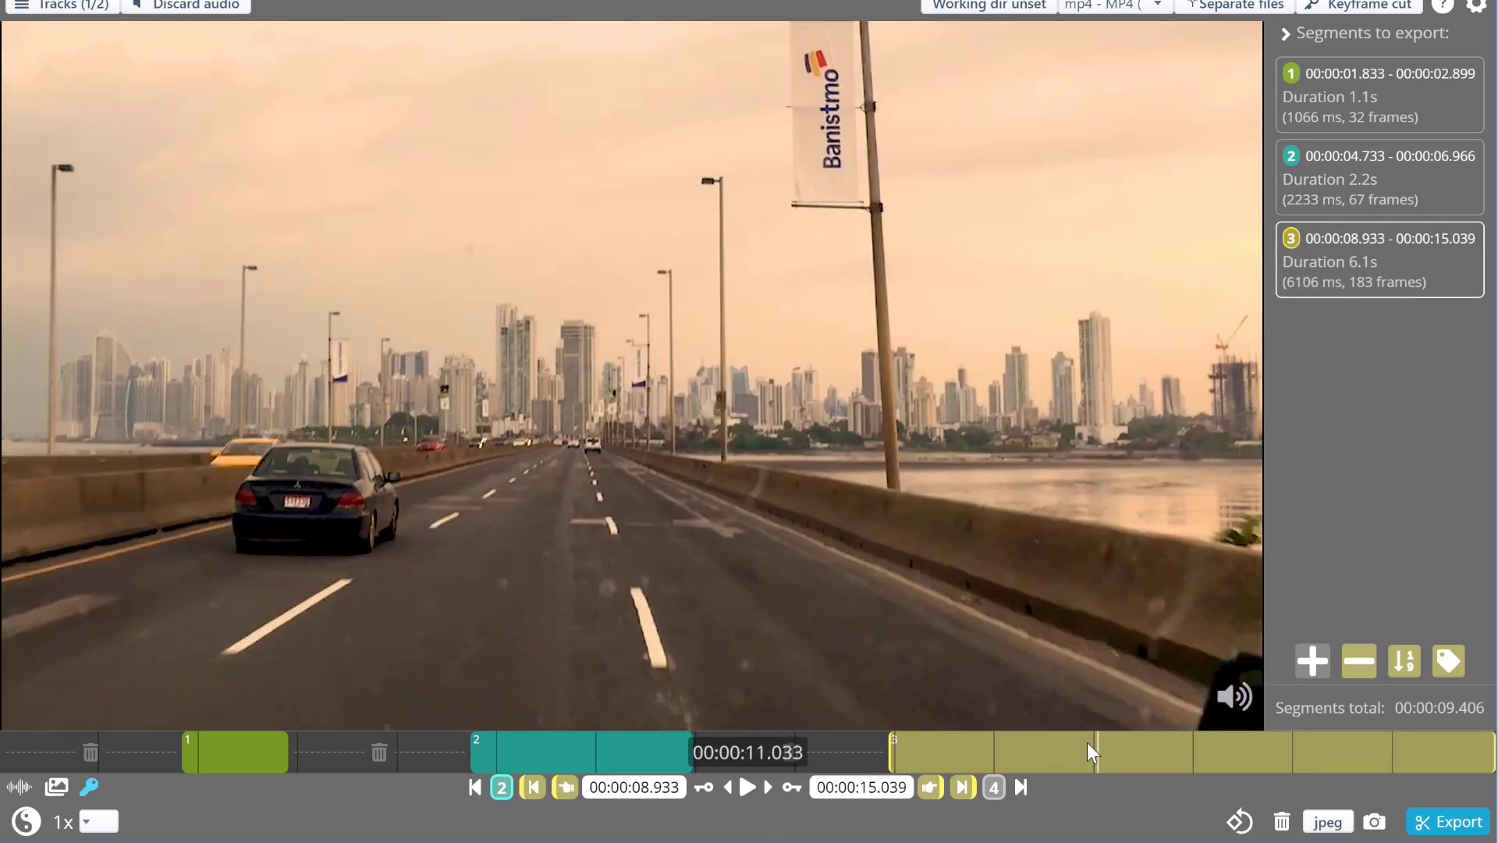
click(938, 788)
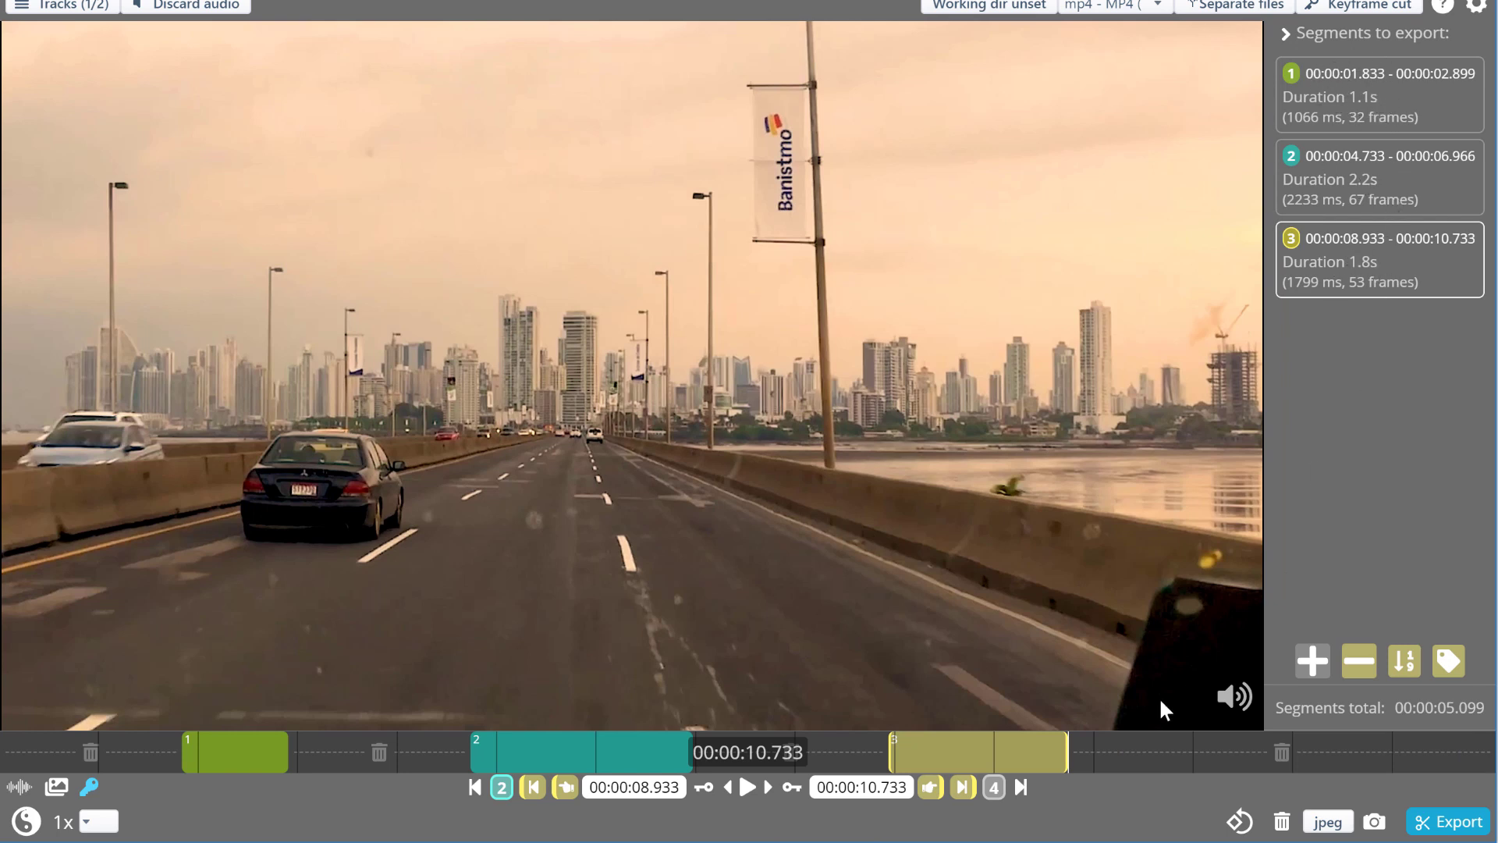
Step: Add a fourth segment spanning 00:00:12.966–00:00:13.933, then select segment 2
drag(1113, 755, 1290, 760)
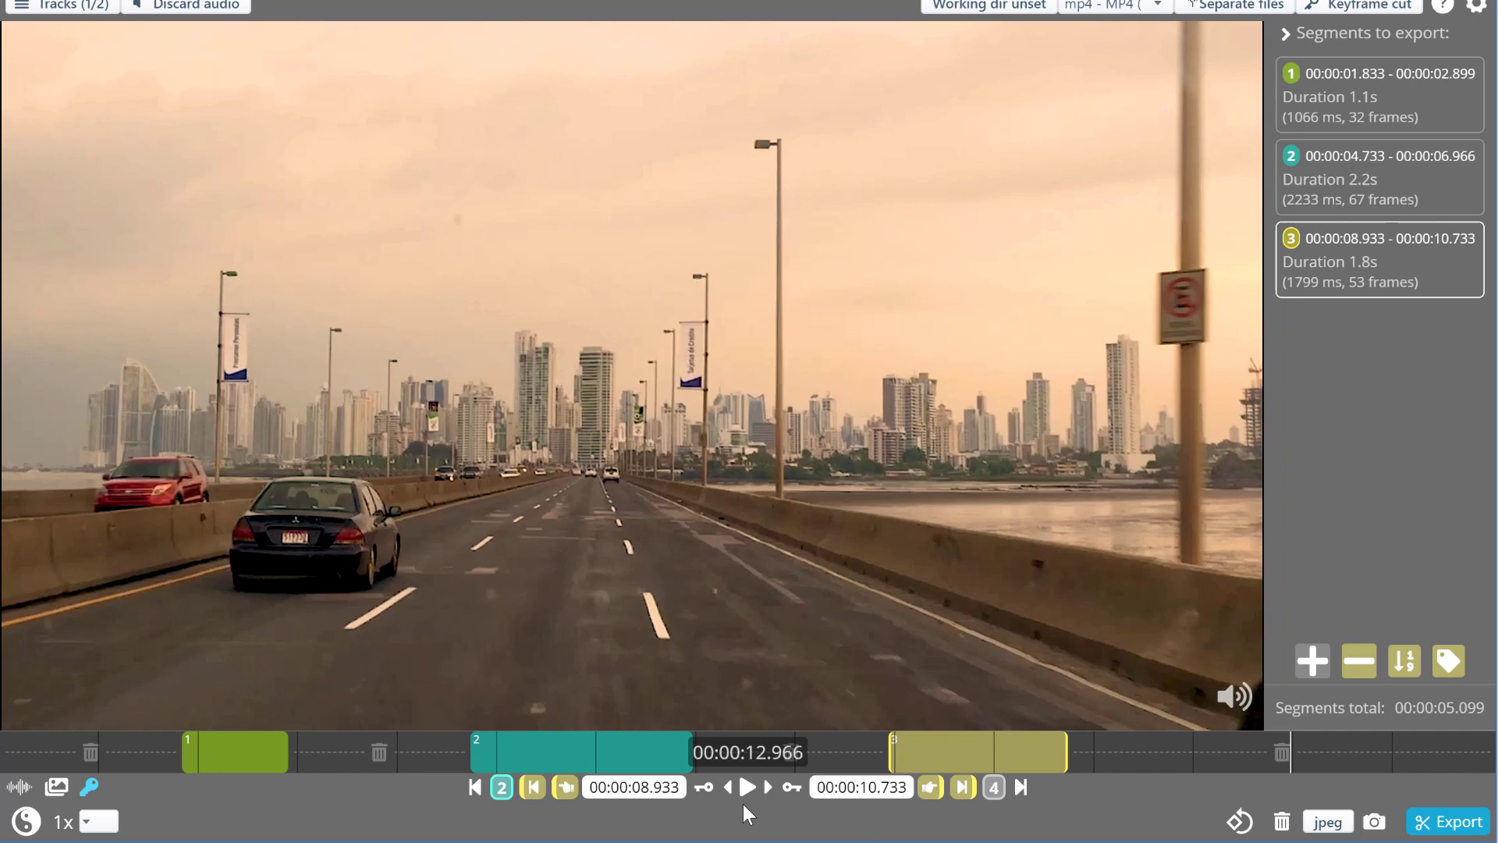
click(566, 787)
click(1336, 758)
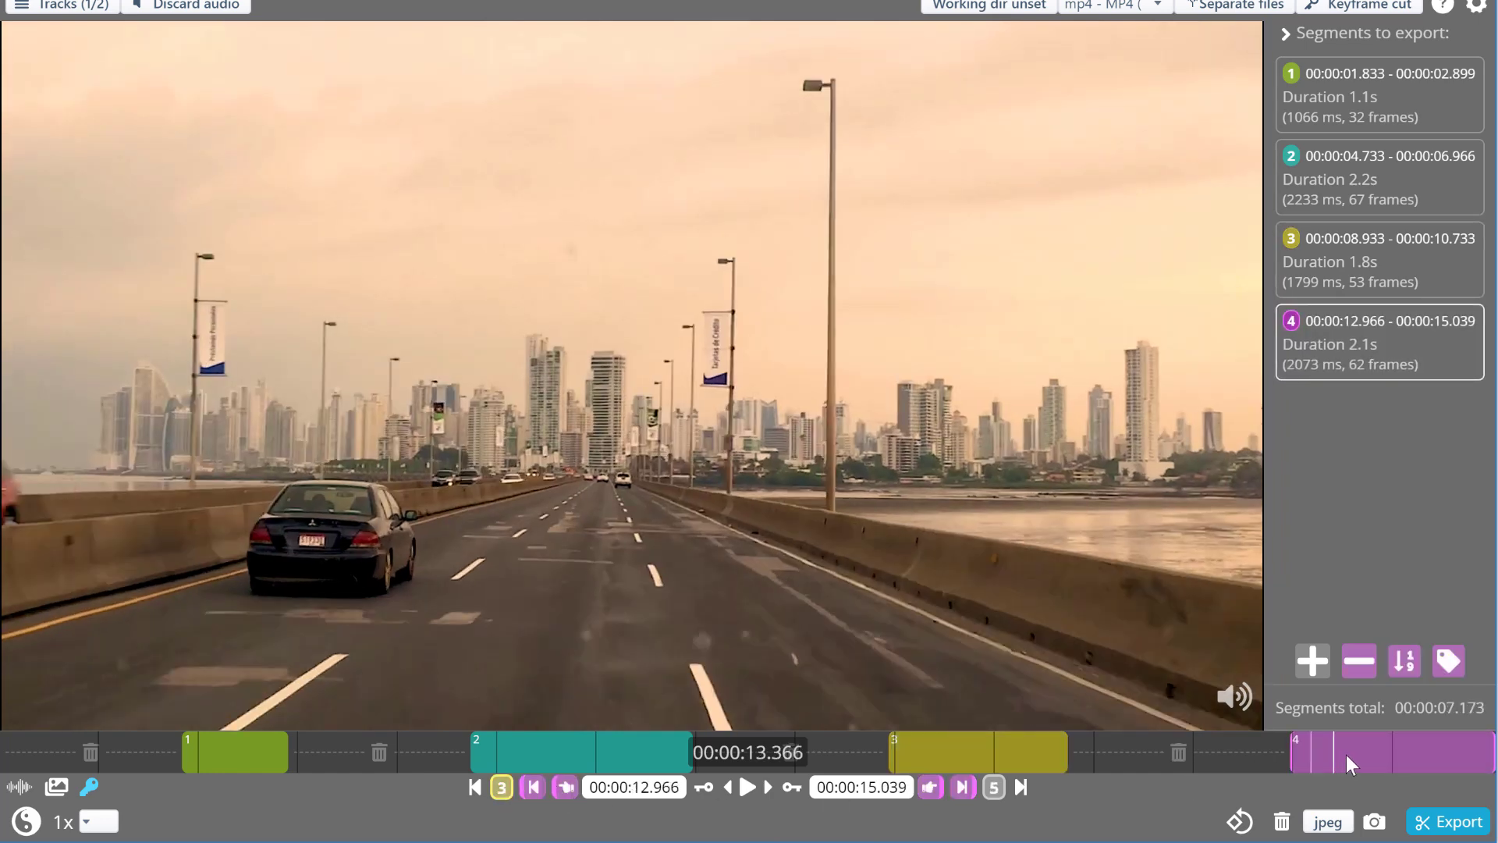
click(1388, 758)
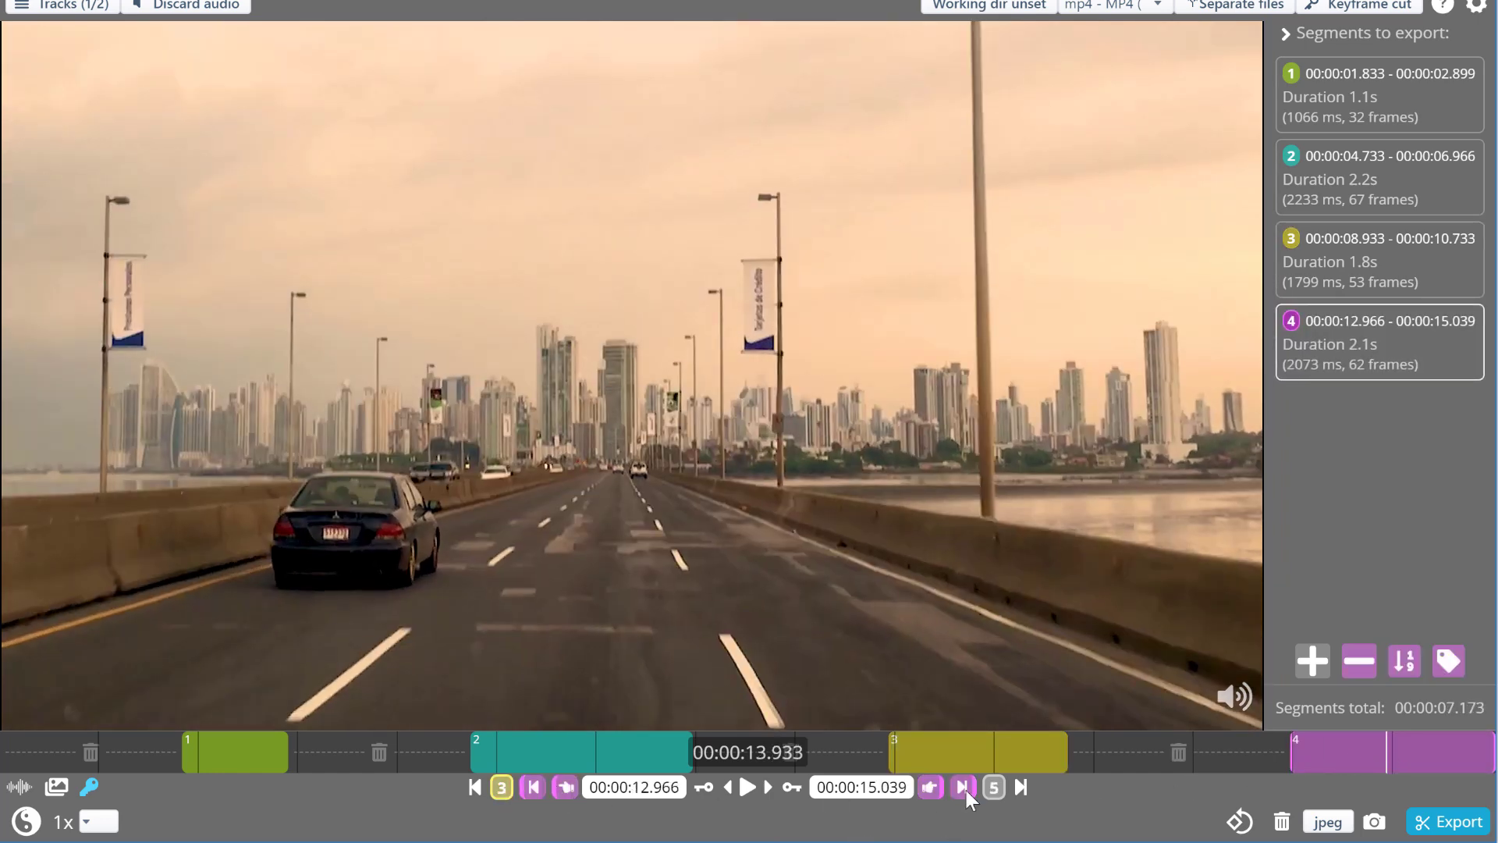
click(931, 786)
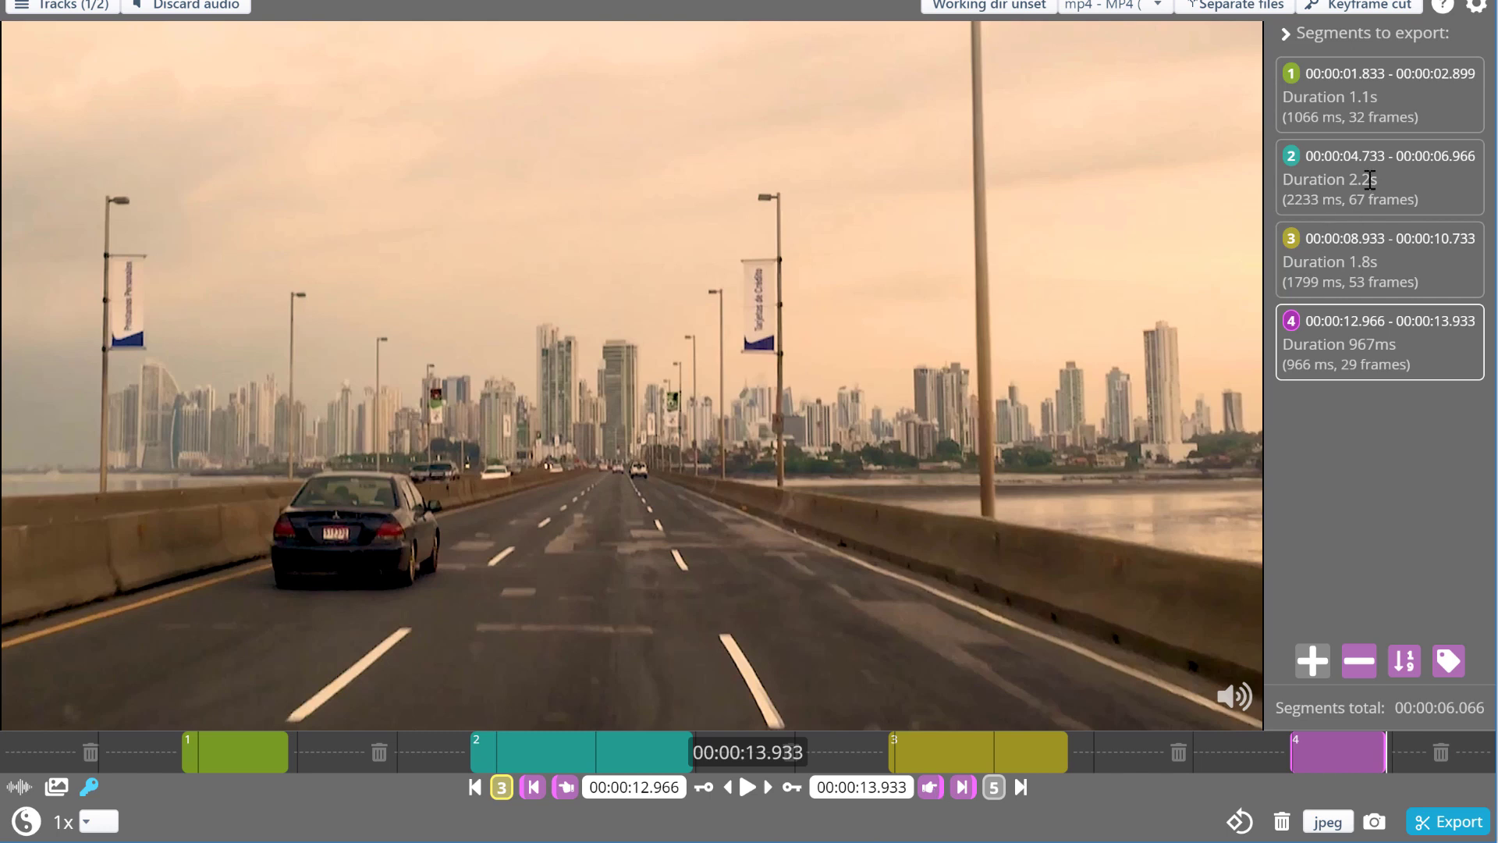
click(1346, 180)
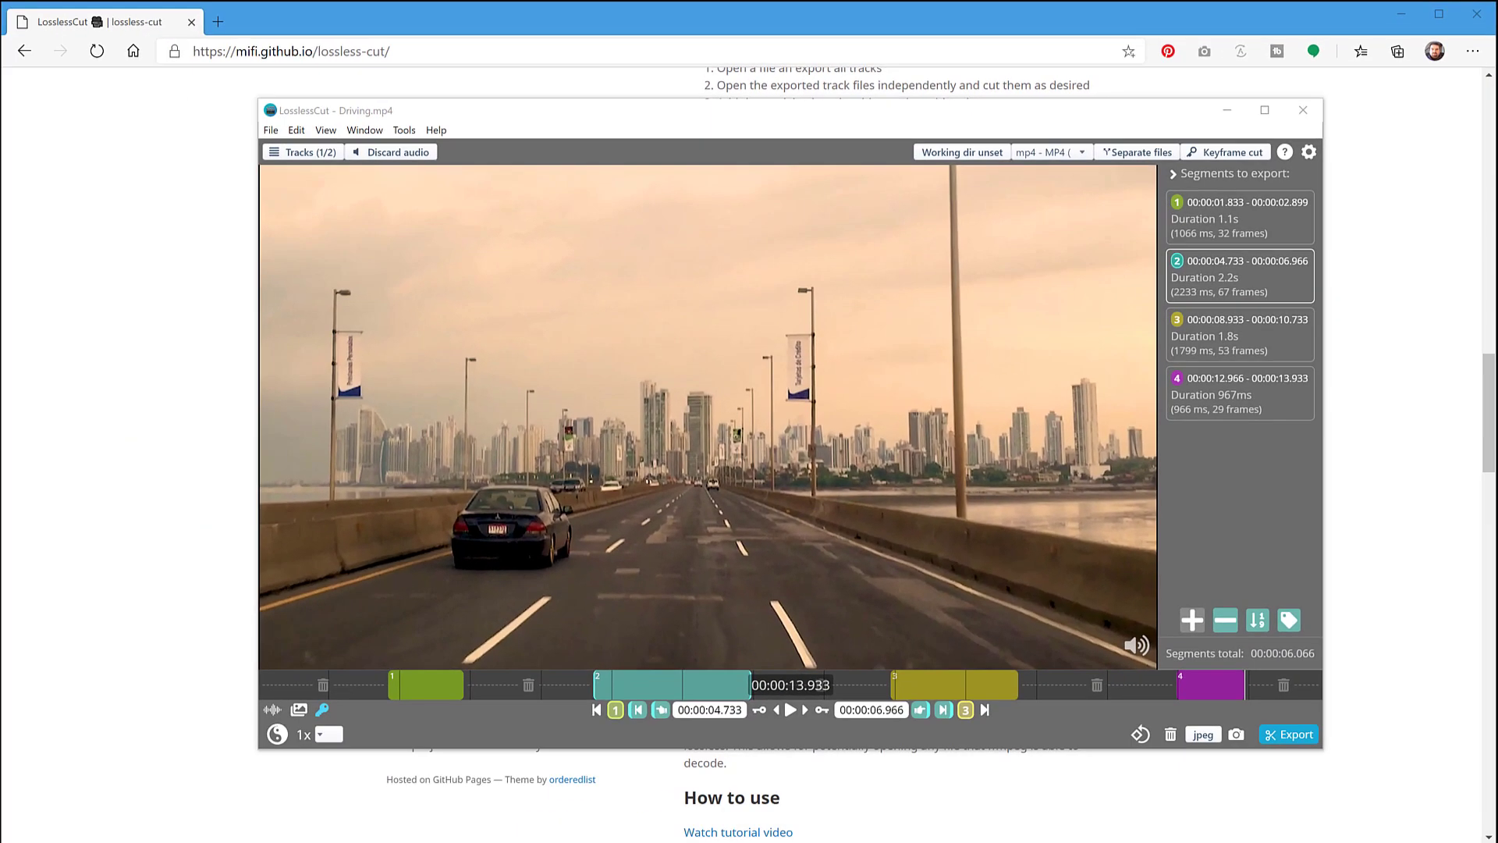
Step: Open C:\Temp\Camtasia in File Explorer and place a smaller LosslessCut window on the right
key(super+e)
drag(402, 208, 419, 272)
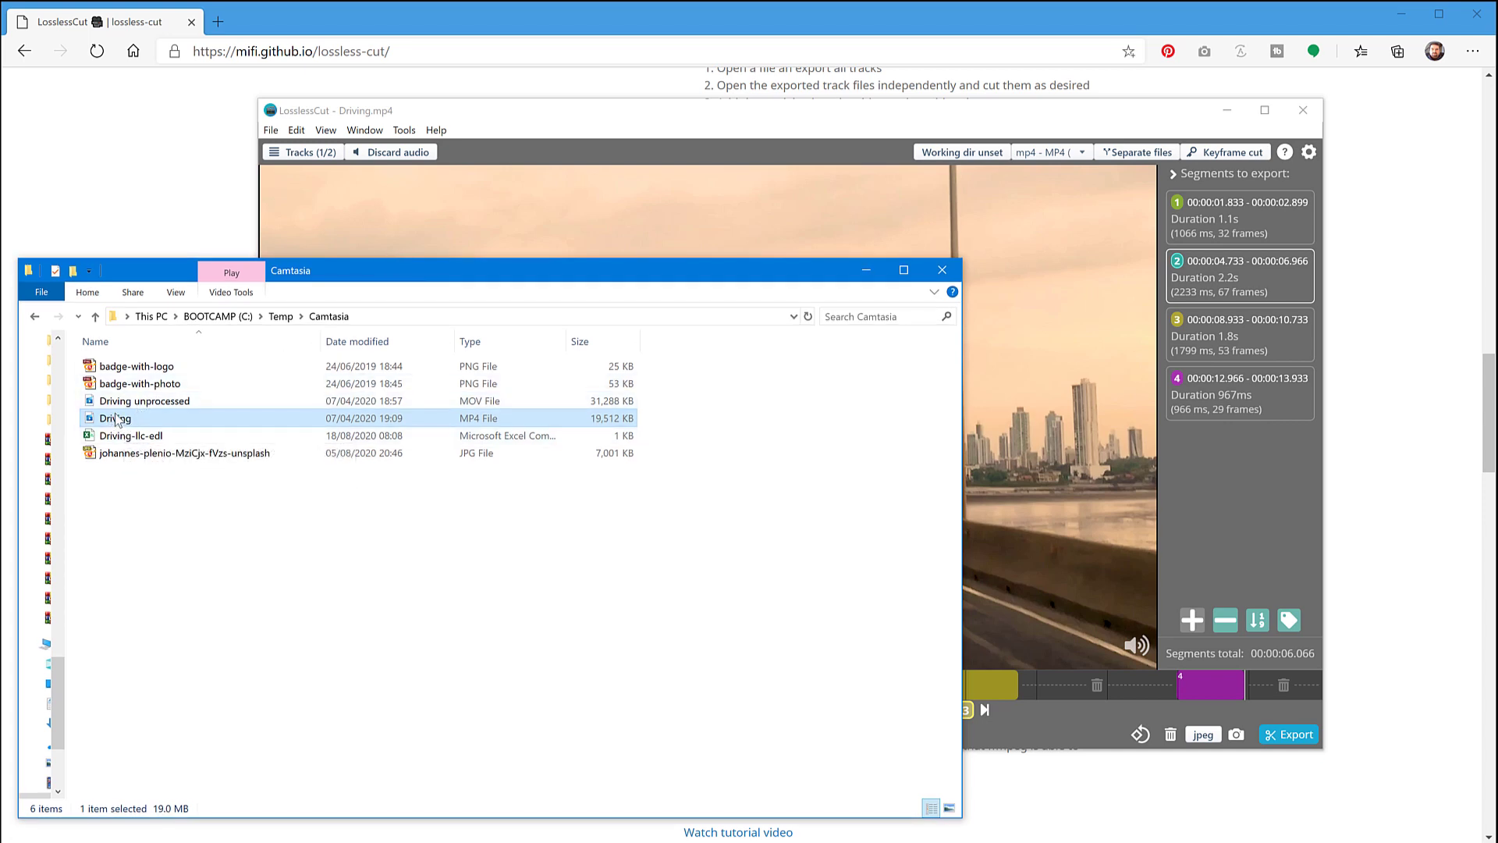
mouse_move(119, 421)
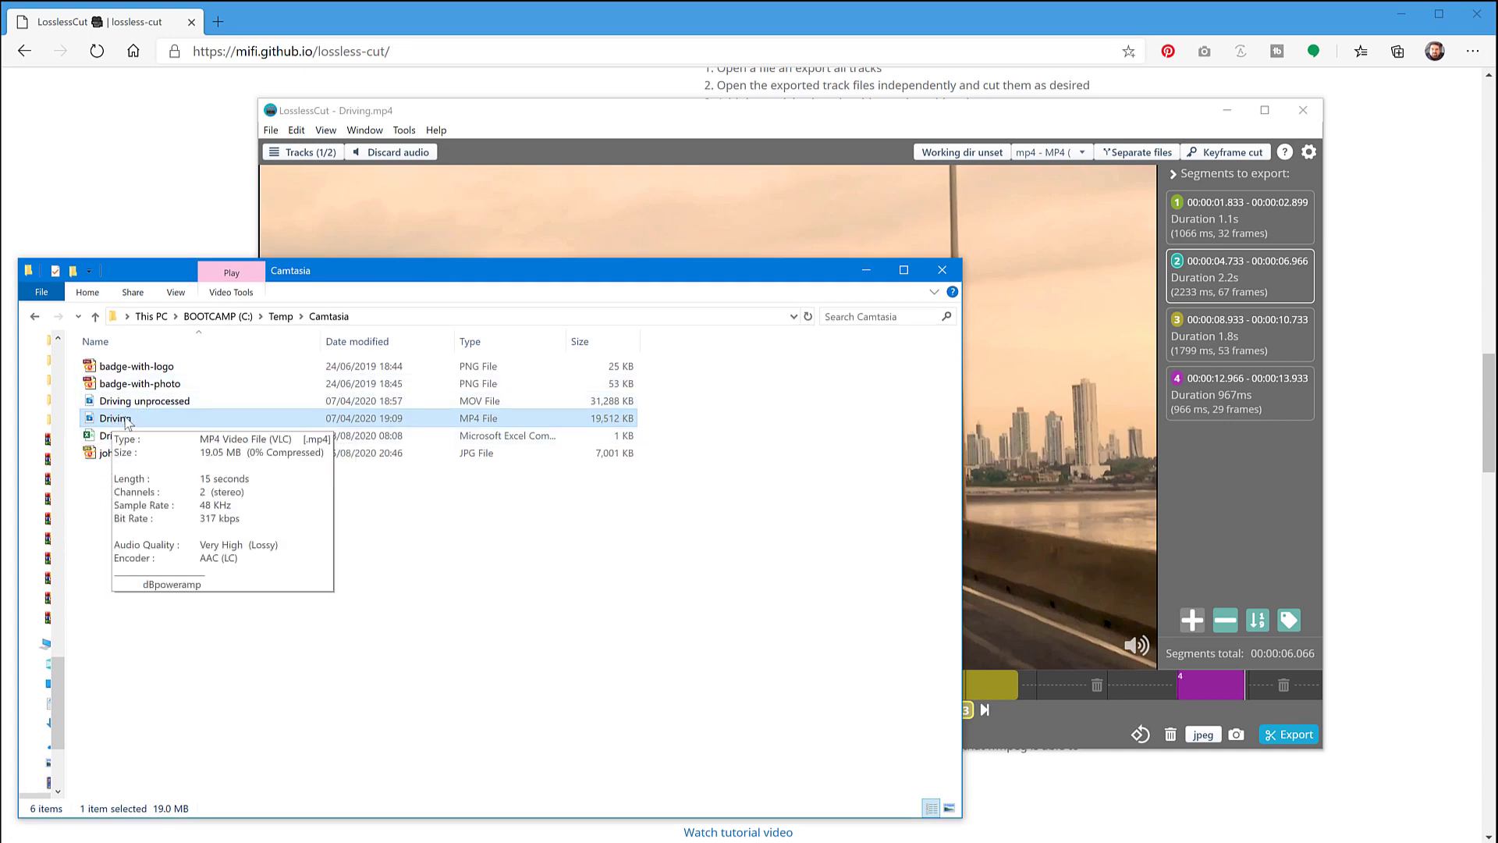
drag(699, 117, 836, 162)
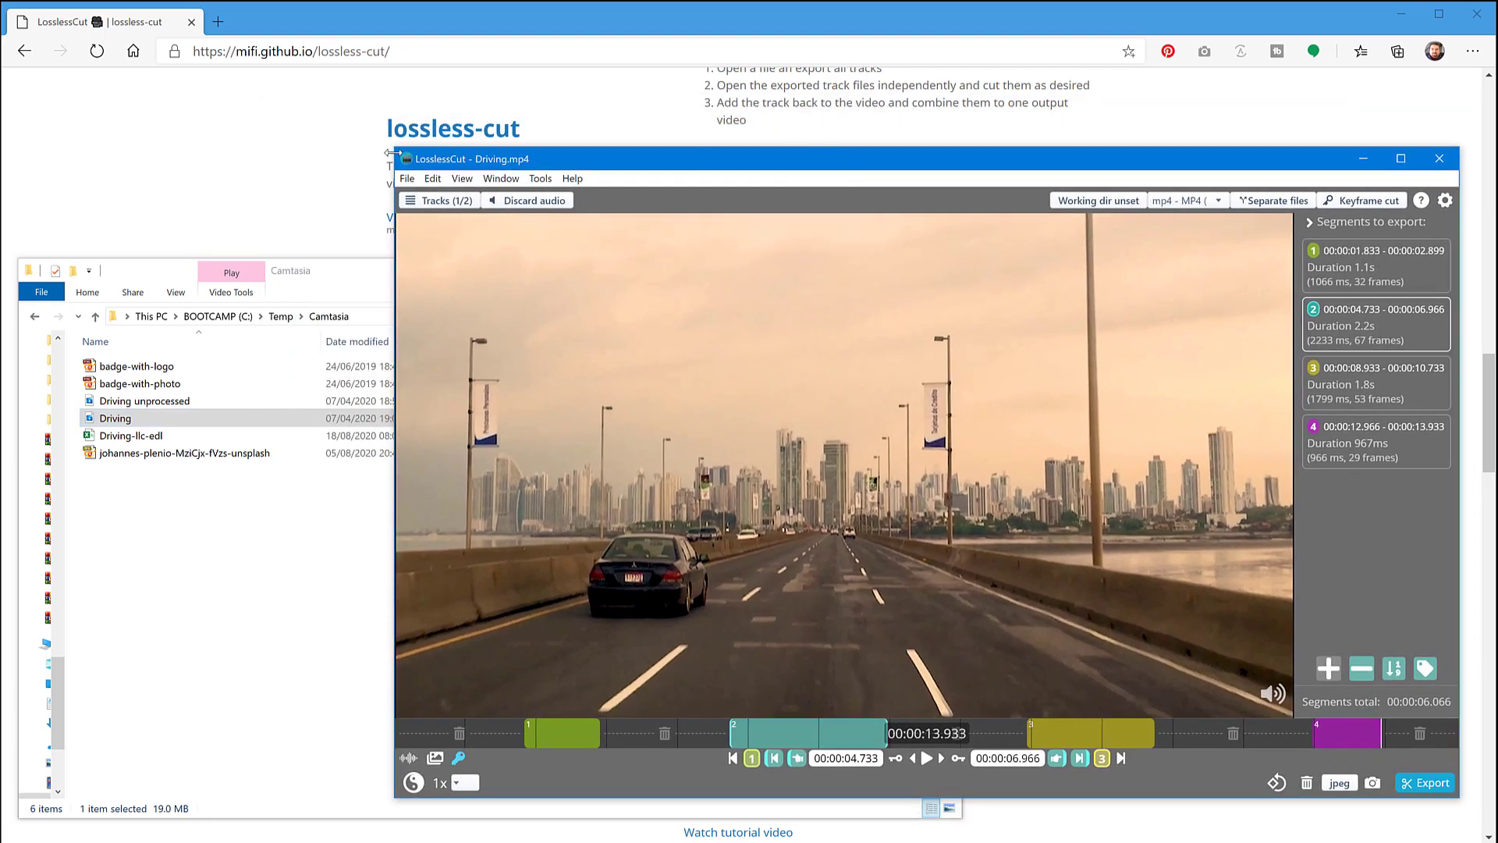
drag(395, 148, 673, 98)
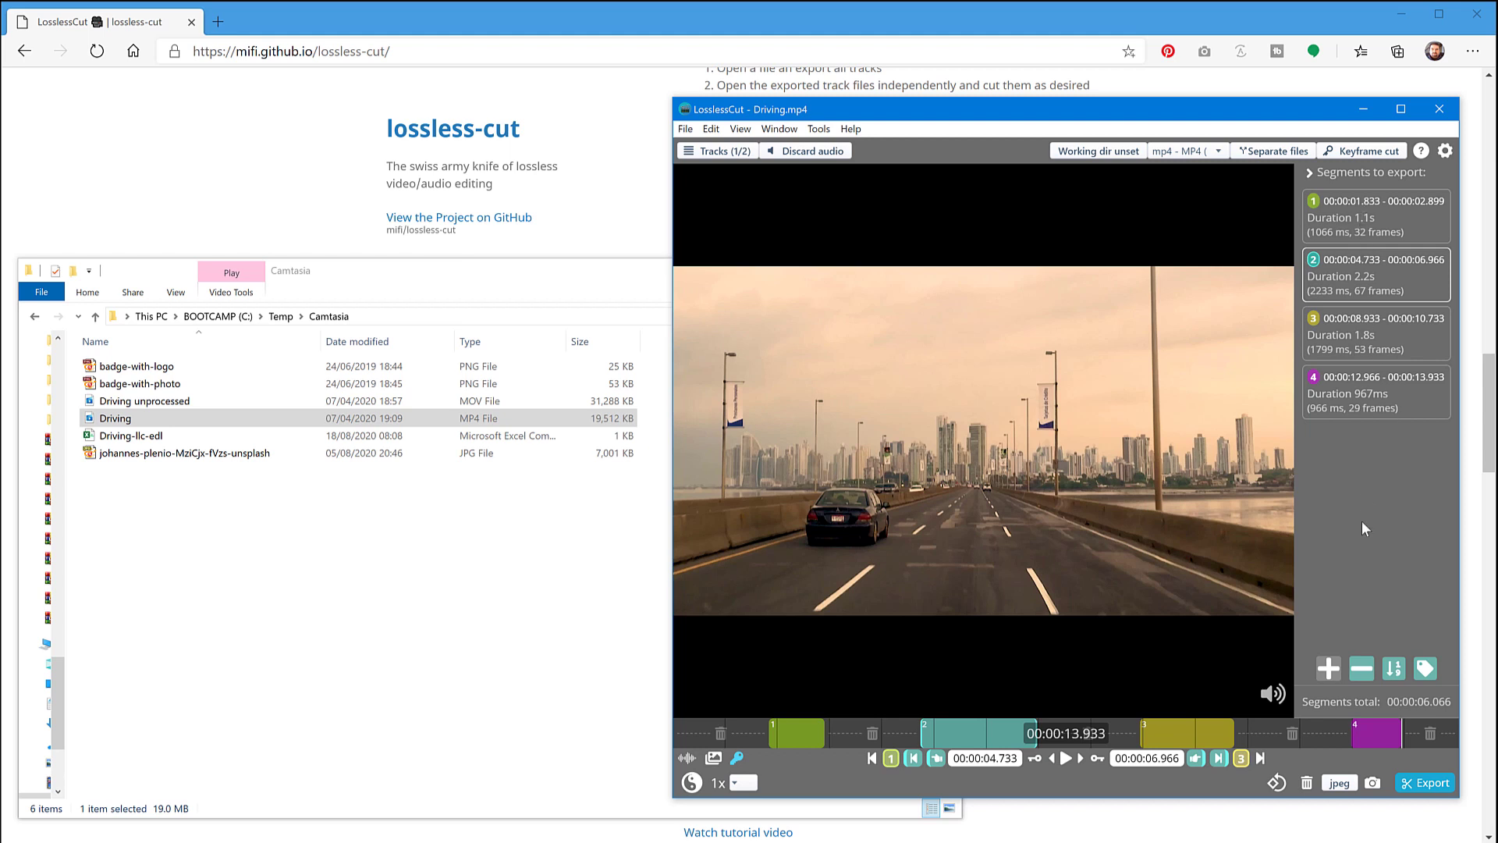
Step: Export the four segments as separate MP4s, dismiss the Done! notice and return to Explorer
click(1424, 782)
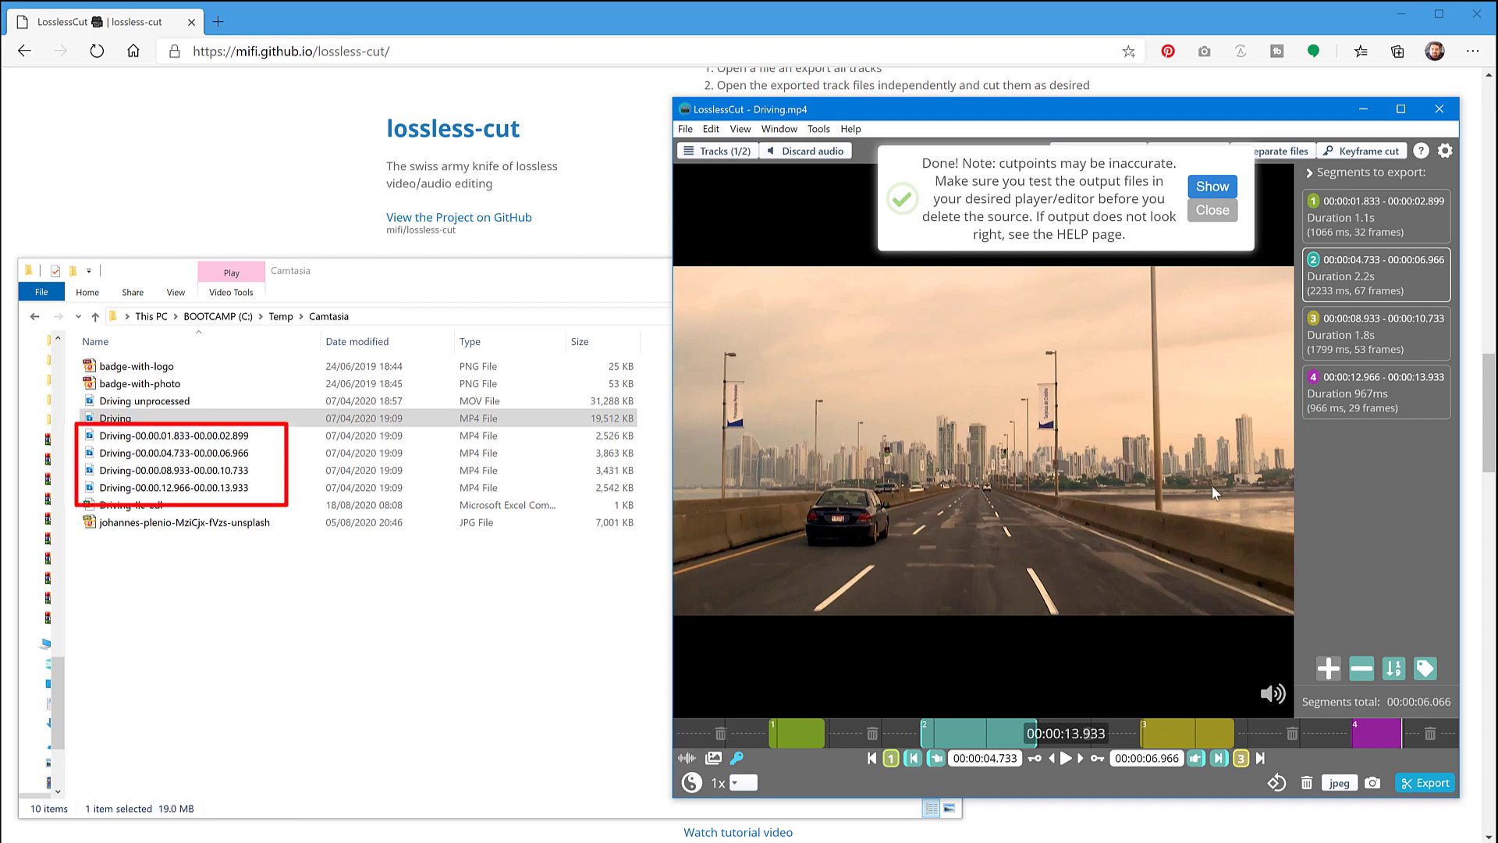
click(1213, 210)
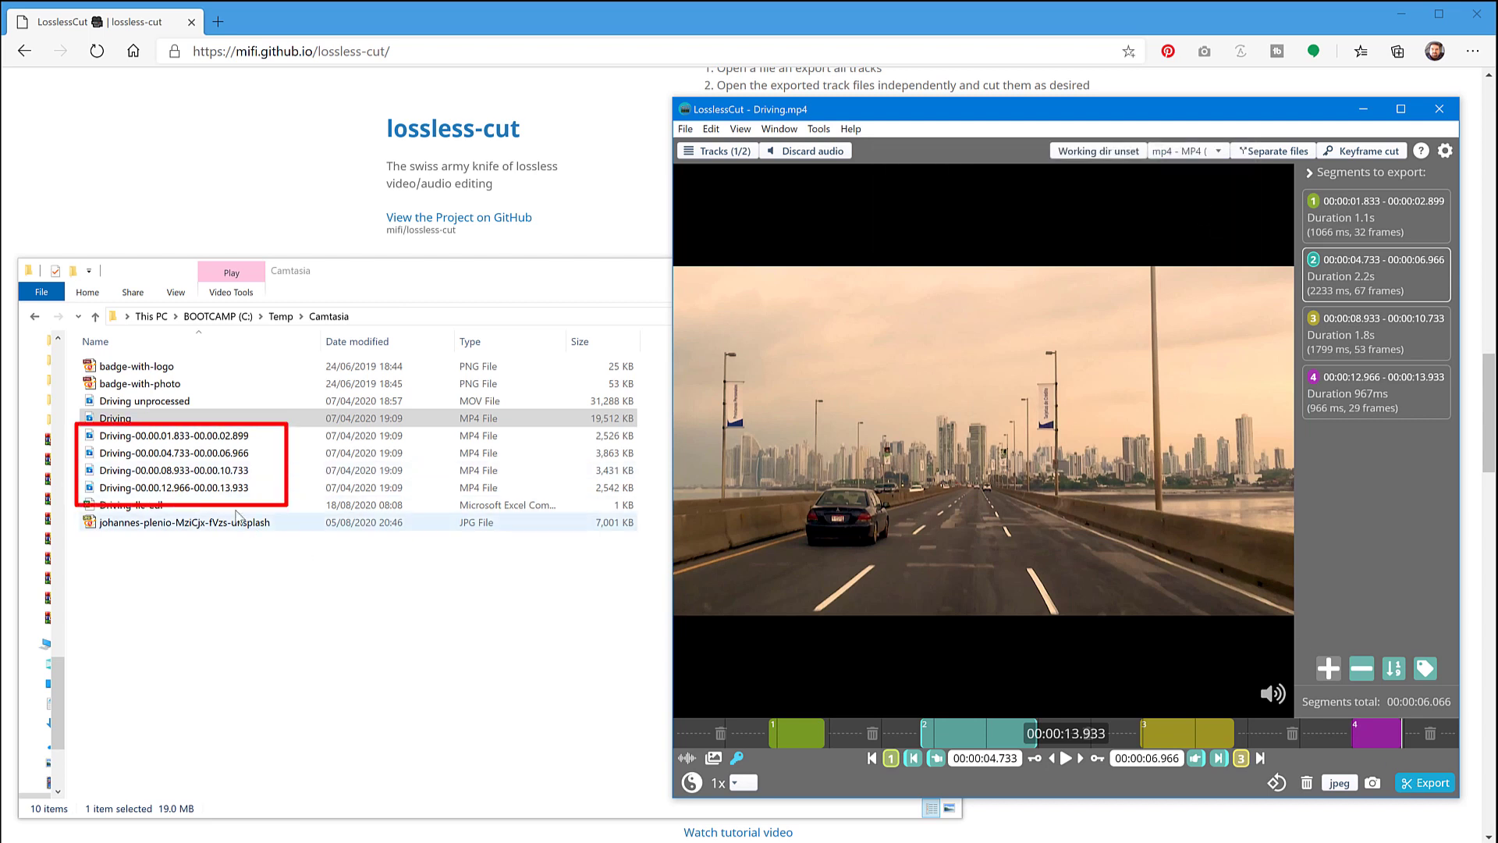
click(119, 424)
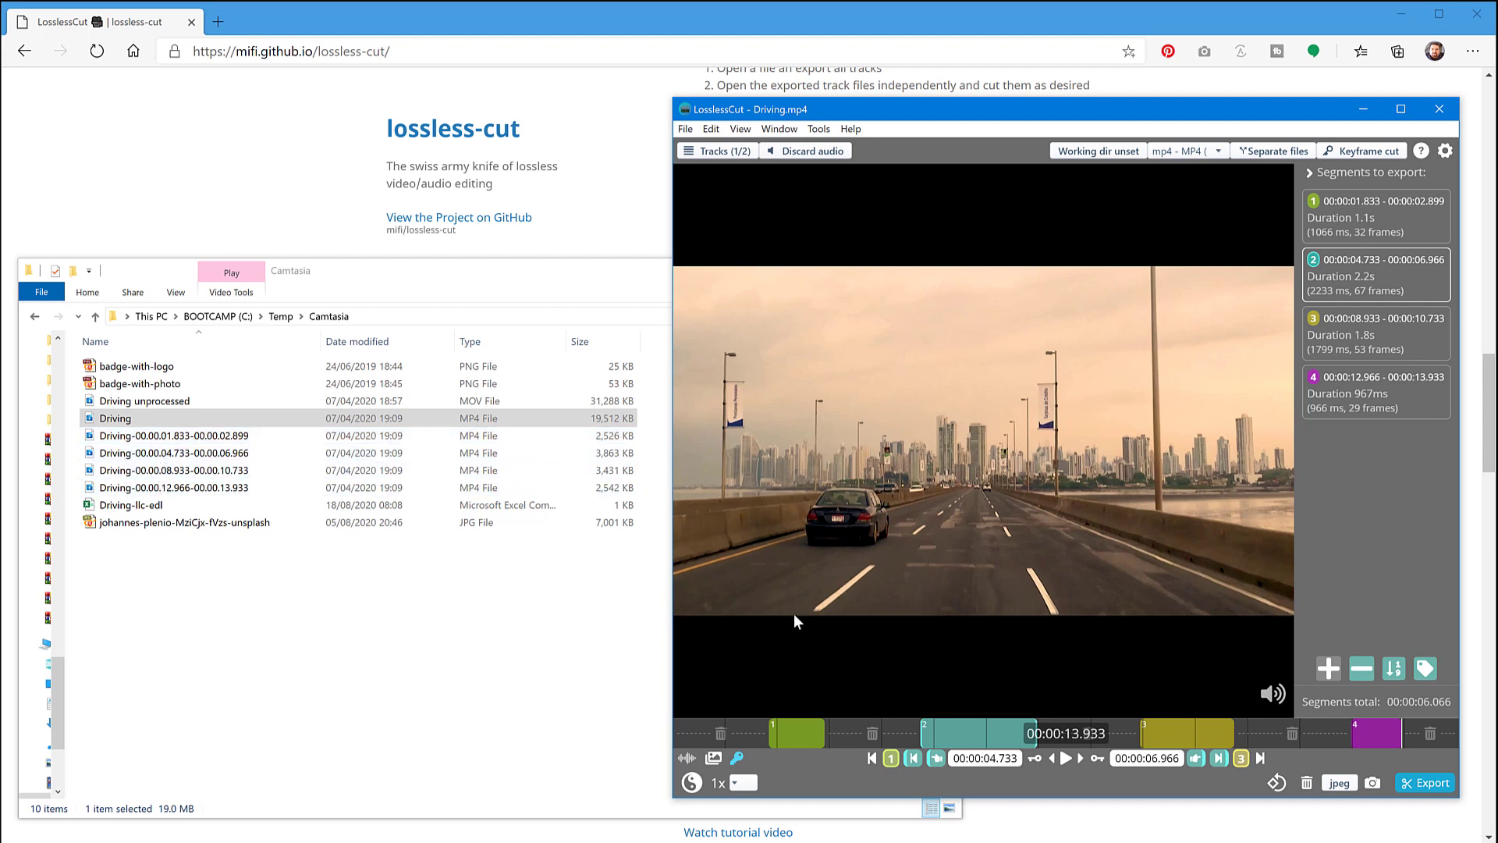
Step: Preview segment 1 in LosslessCut, then play the first exported clip in a floating Movies & TV window
click(790, 733)
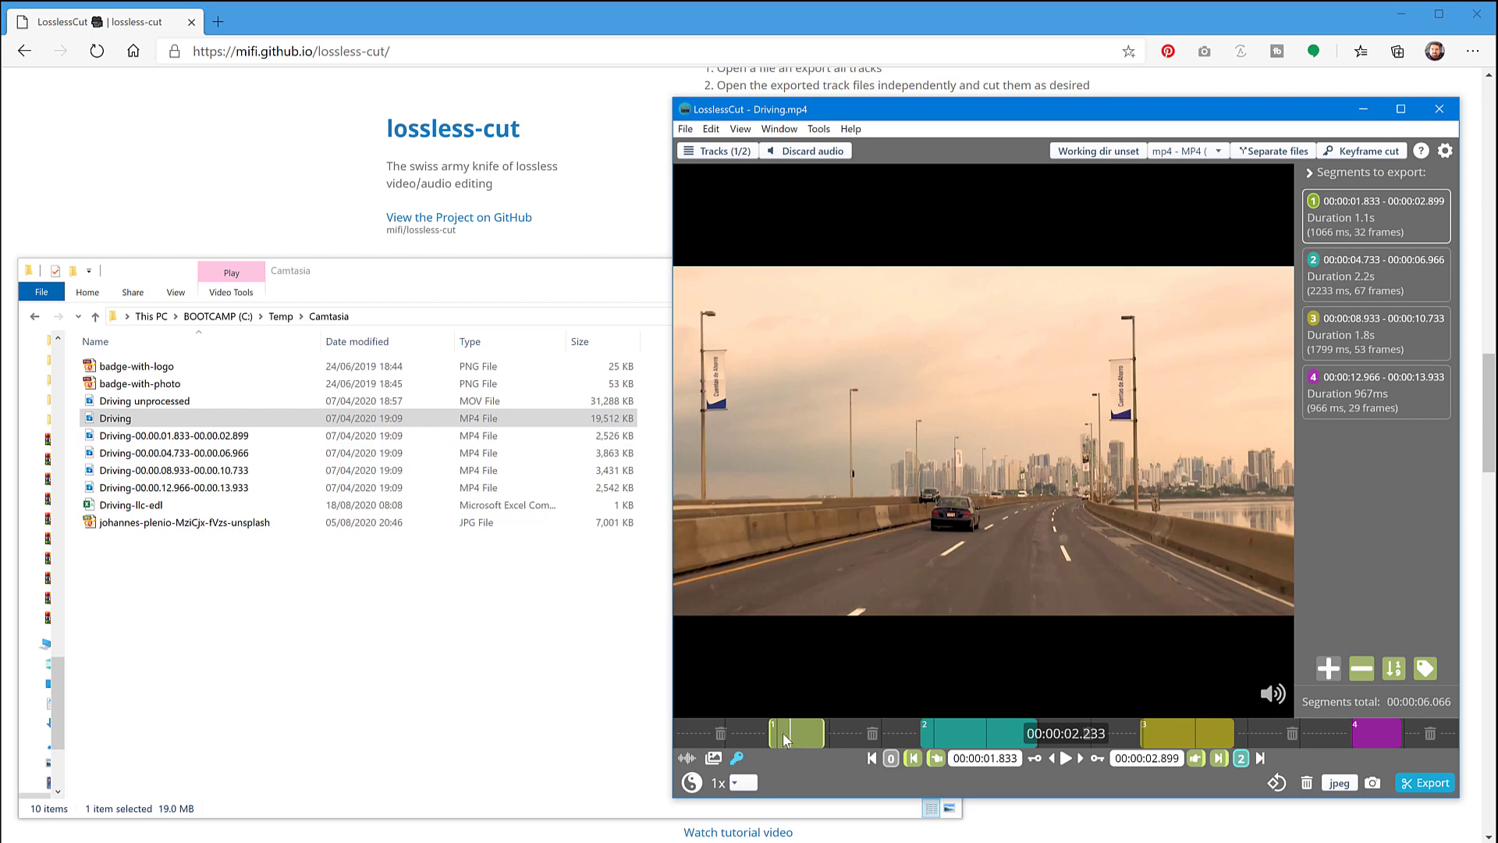
drag(771, 735, 803, 741)
double_click(188, 437)
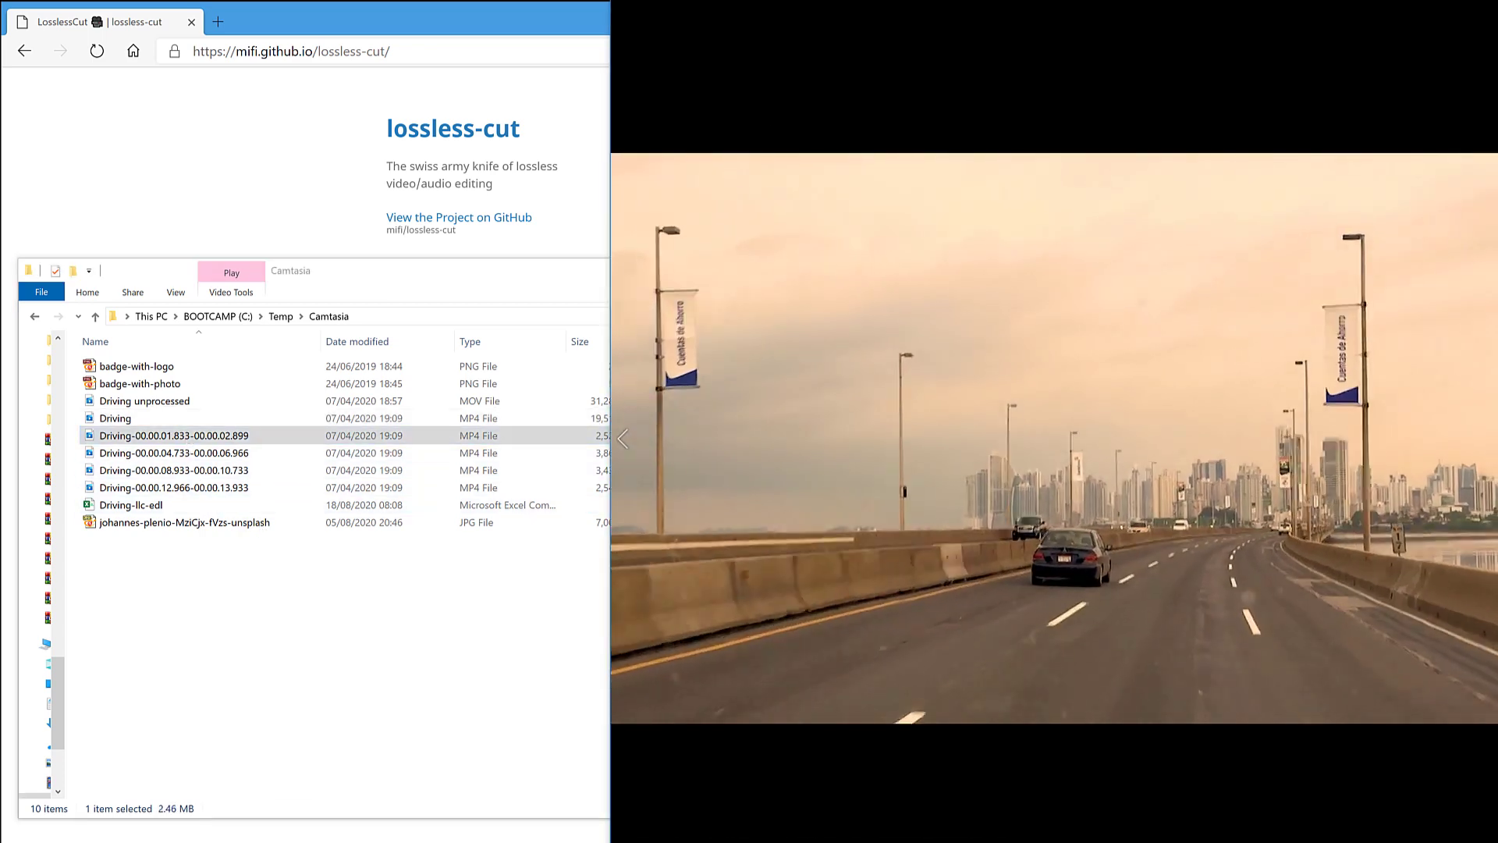
drag(765, 12, 335, 109)
click(718, 705)
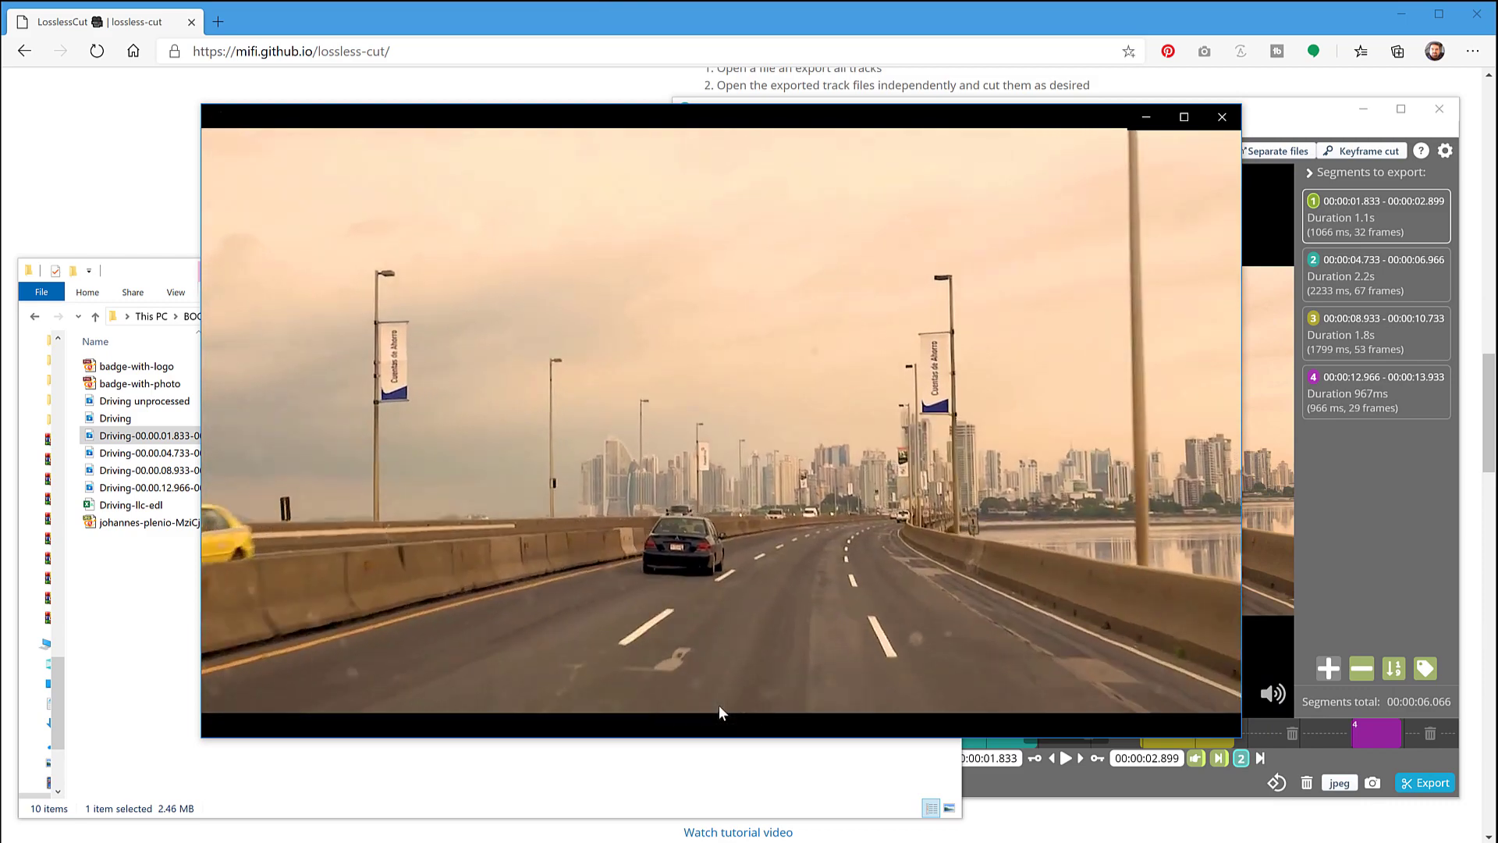
Step: Play the second, third and fourth exported clips, then close the player
double_click(169, 454)
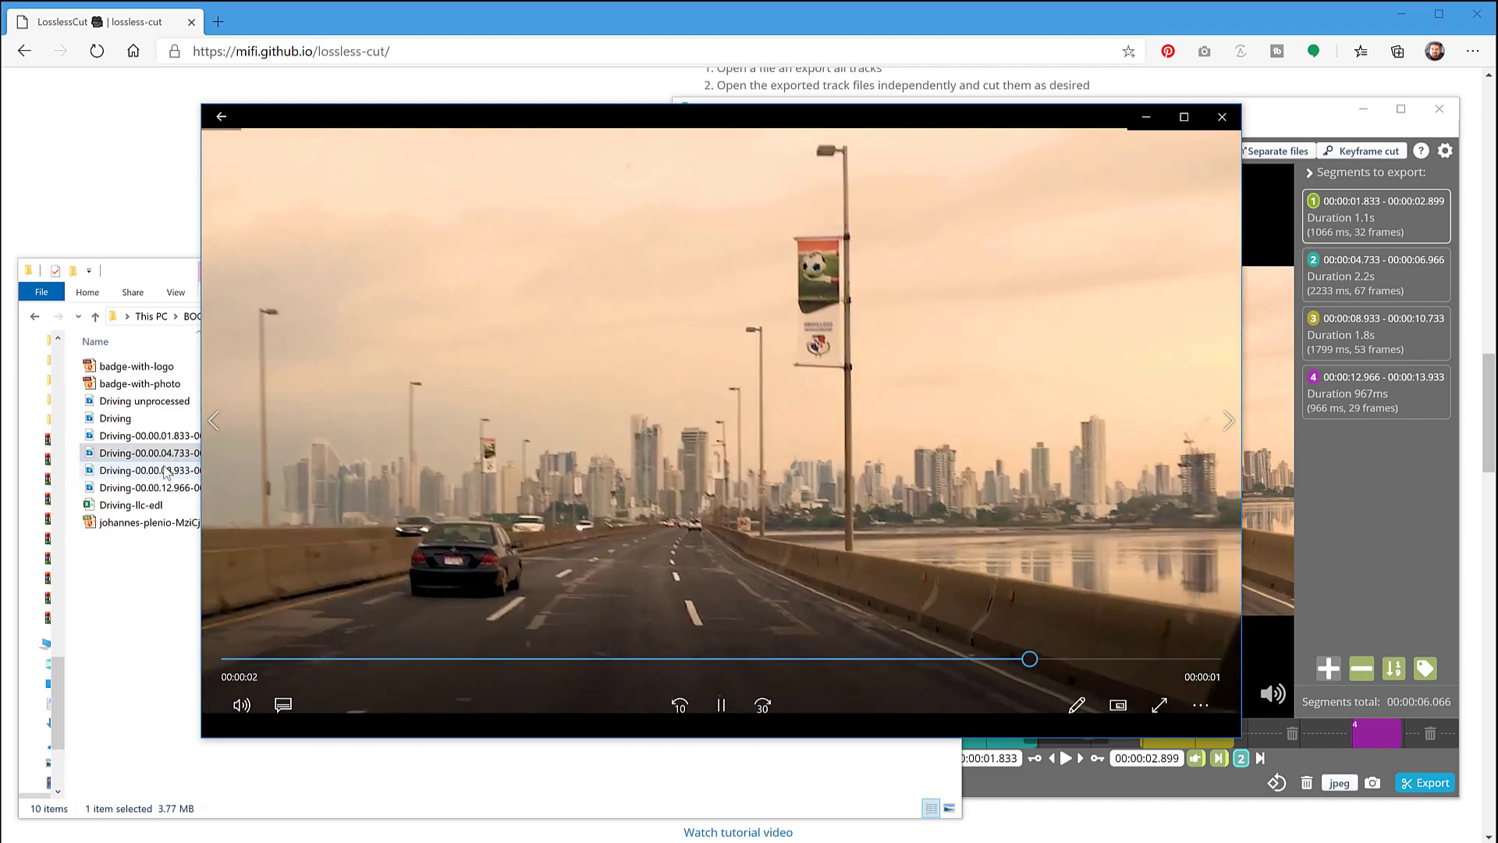
double_click(165, 470)
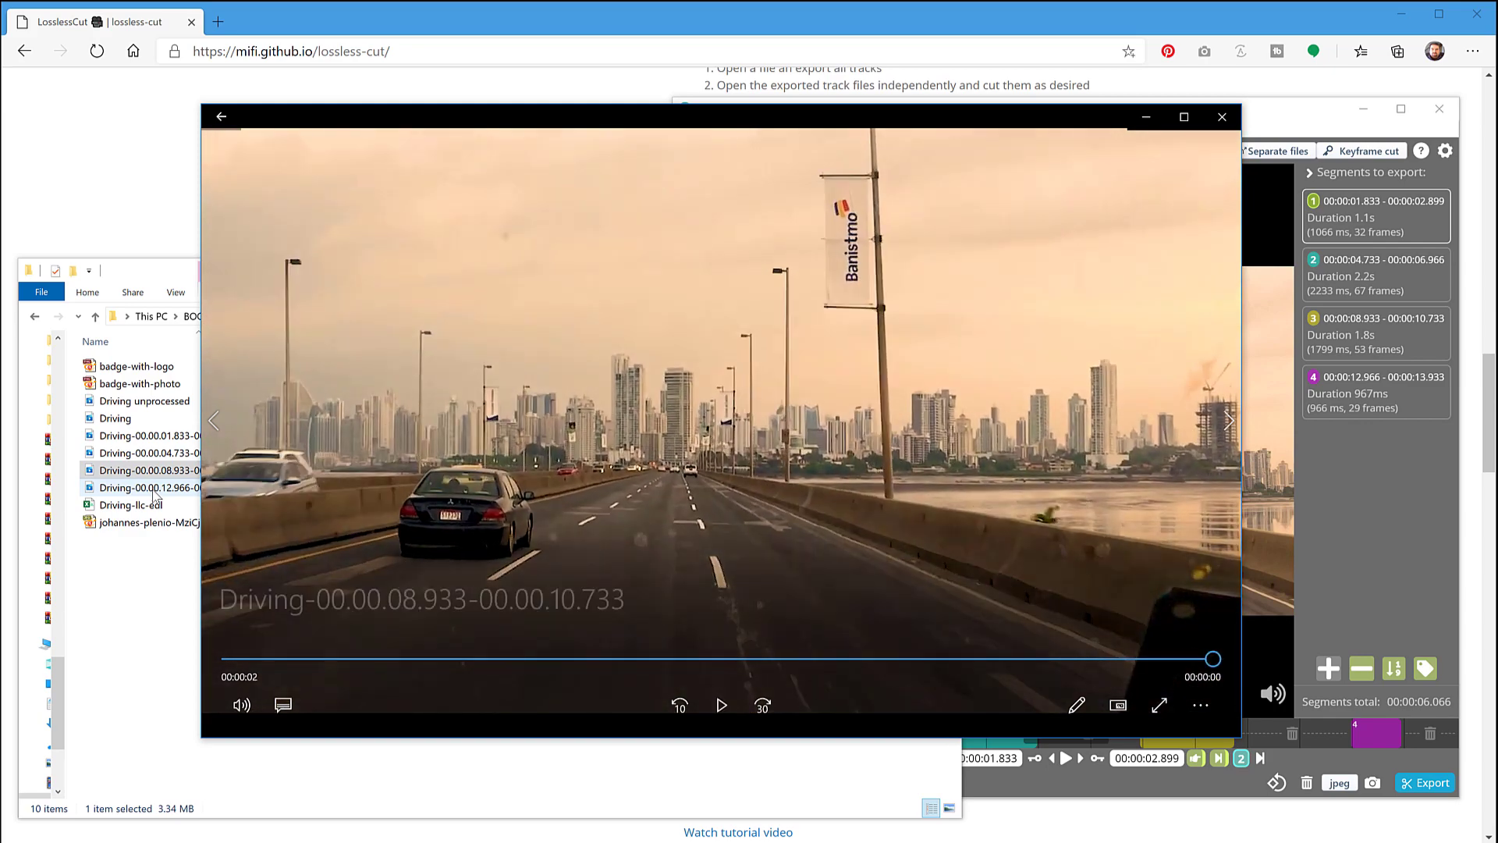
double_click(153, 491)
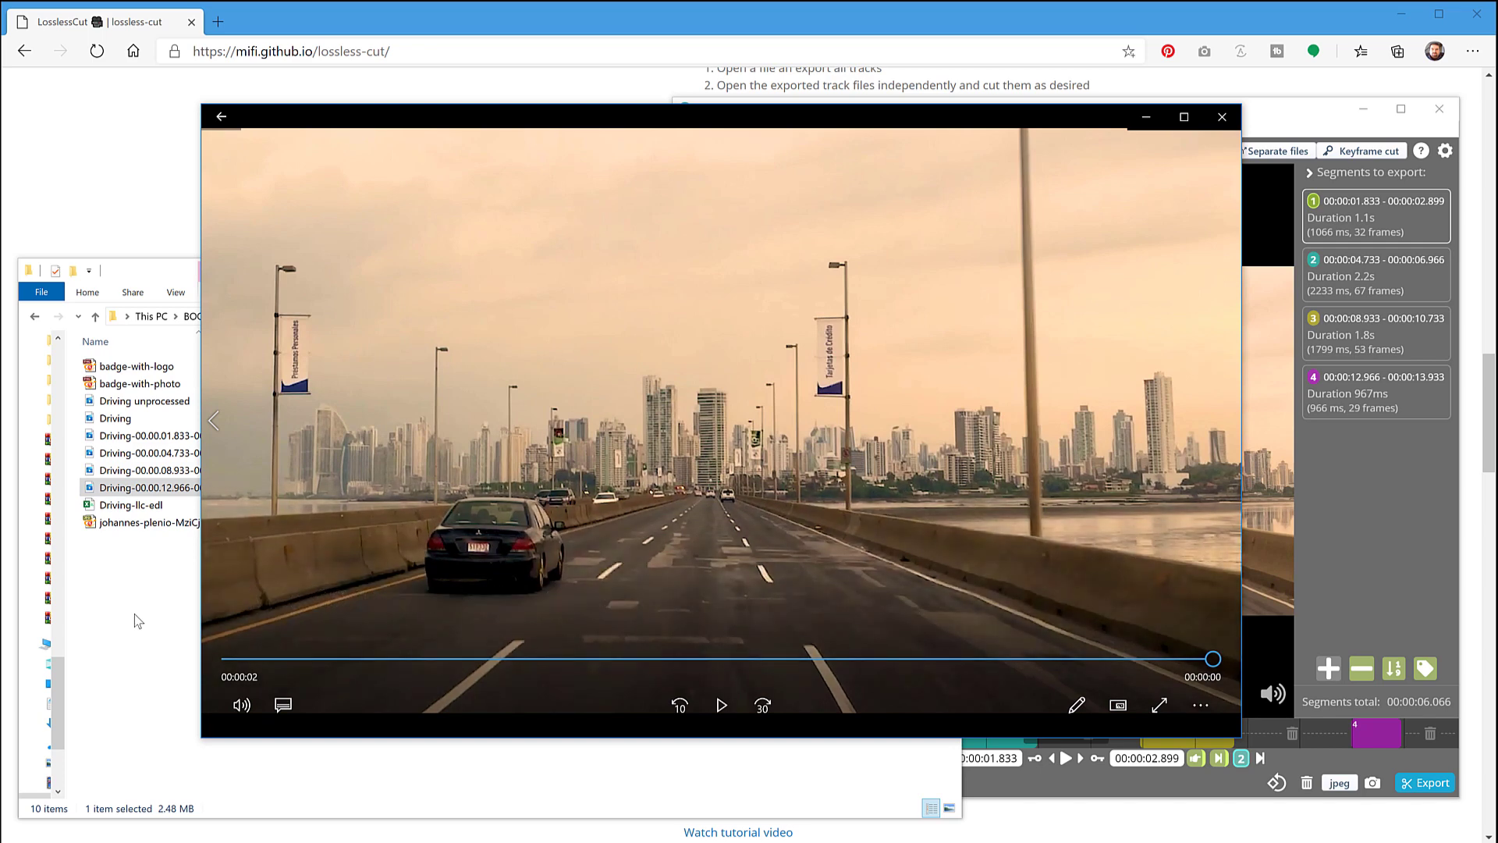
click(1225, 121)
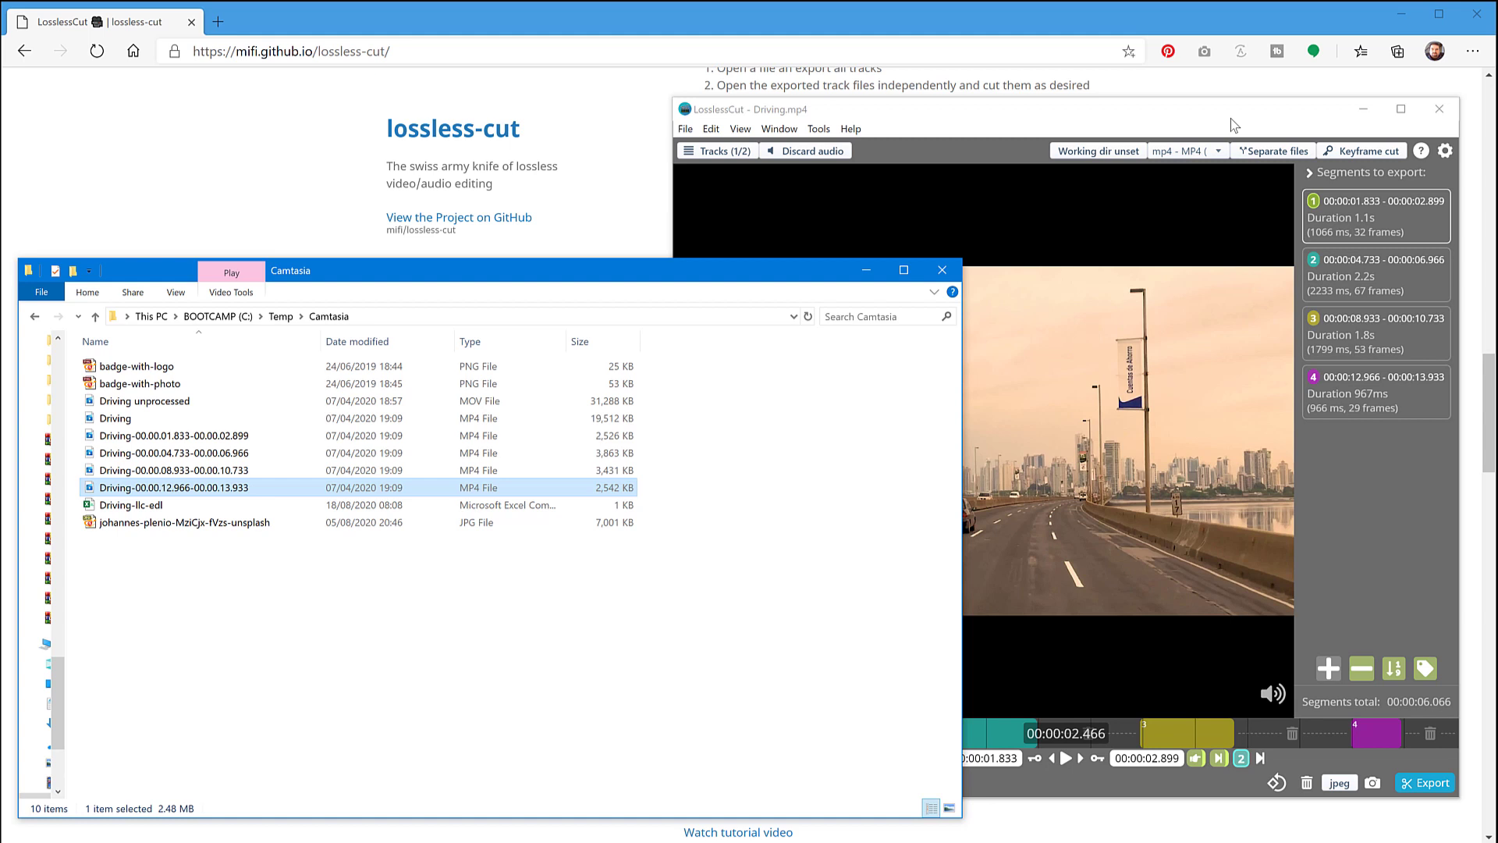
Step: Bring the LosslessCut window with Driving.mp4's four segments back in front of Explorer
click(966, 112)
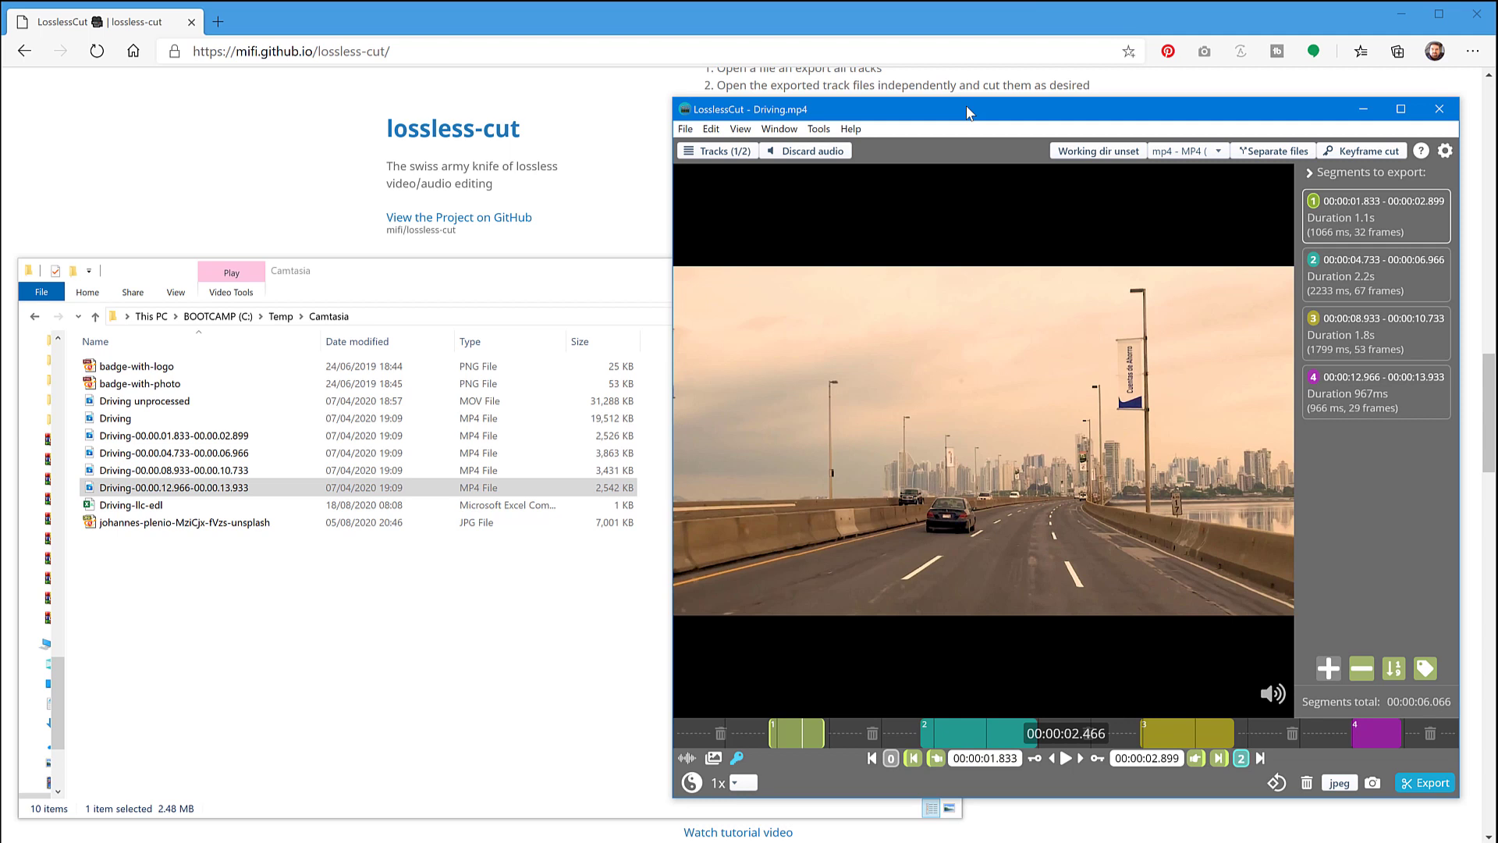